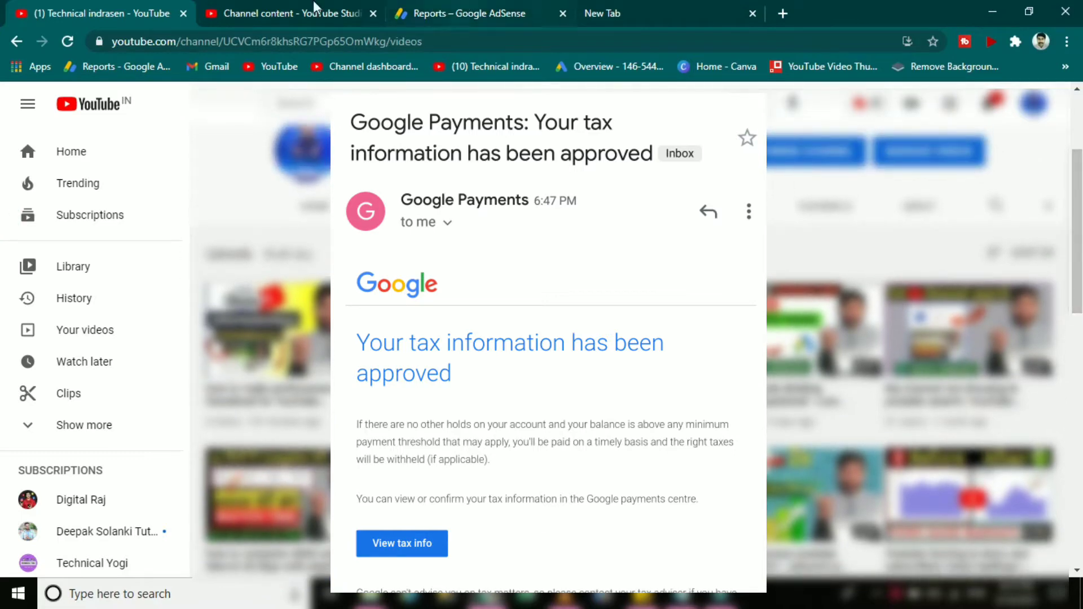
Step: Switch to YouTube Studio and read the notice about submitting tax information in AdSense
click(260, 8)
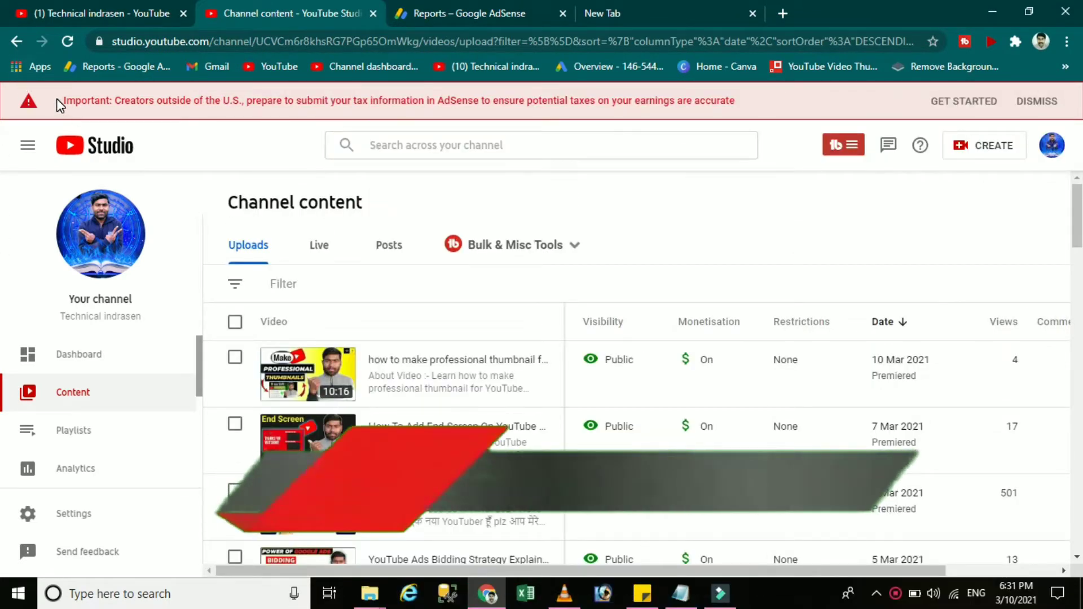
drag(58, 101, 33, 82)
click(23, 99)
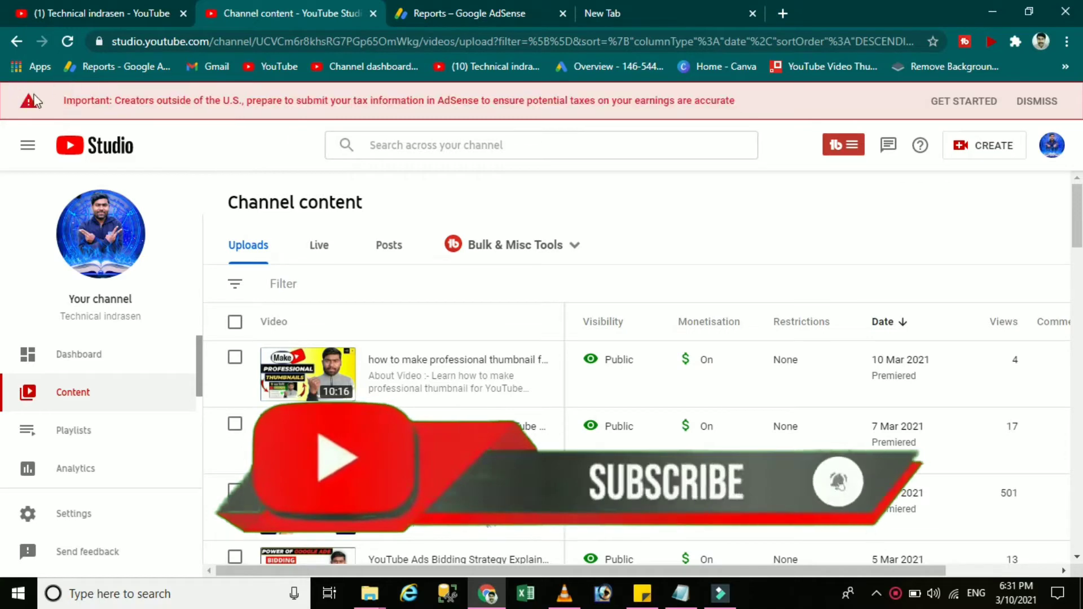
triple_click(74, 103)
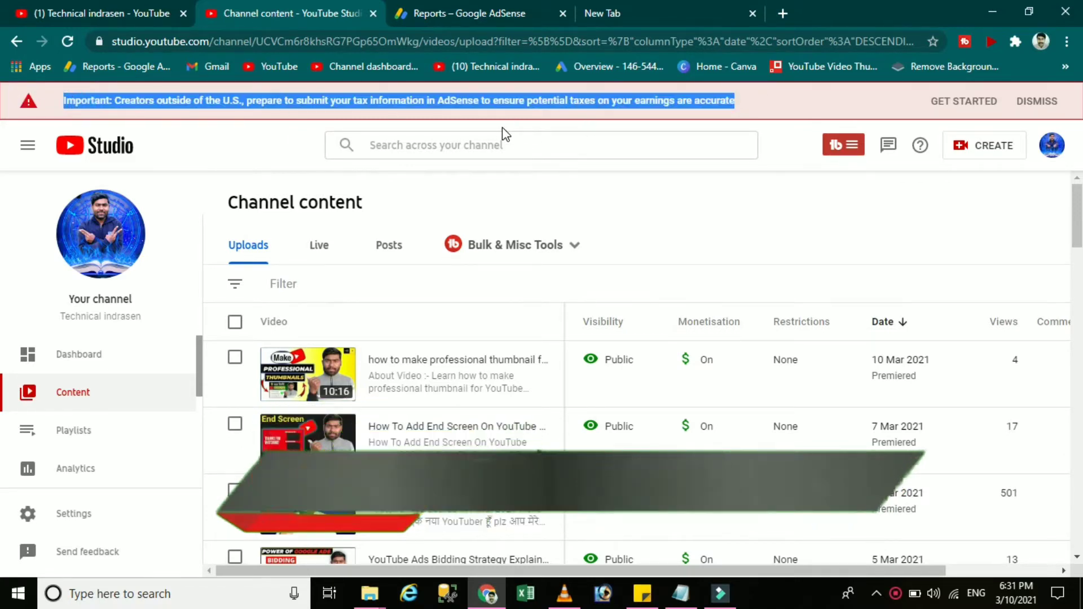
Step: Switch to Google AdSense, read the tax information notice and open the tax info management page from it
click(483, 8)
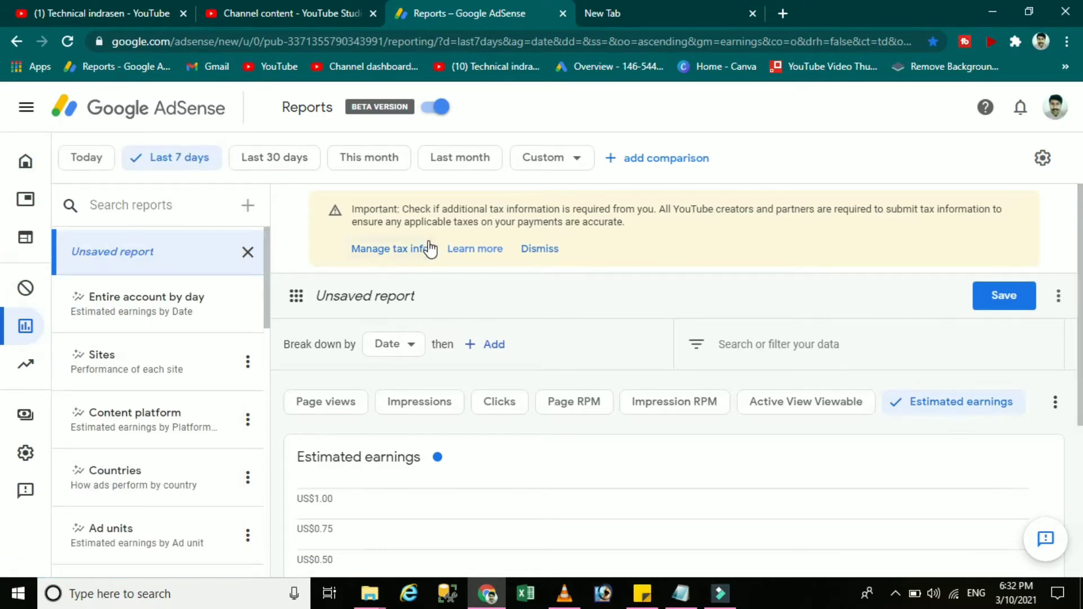
drag(407, 207, 557, 235)
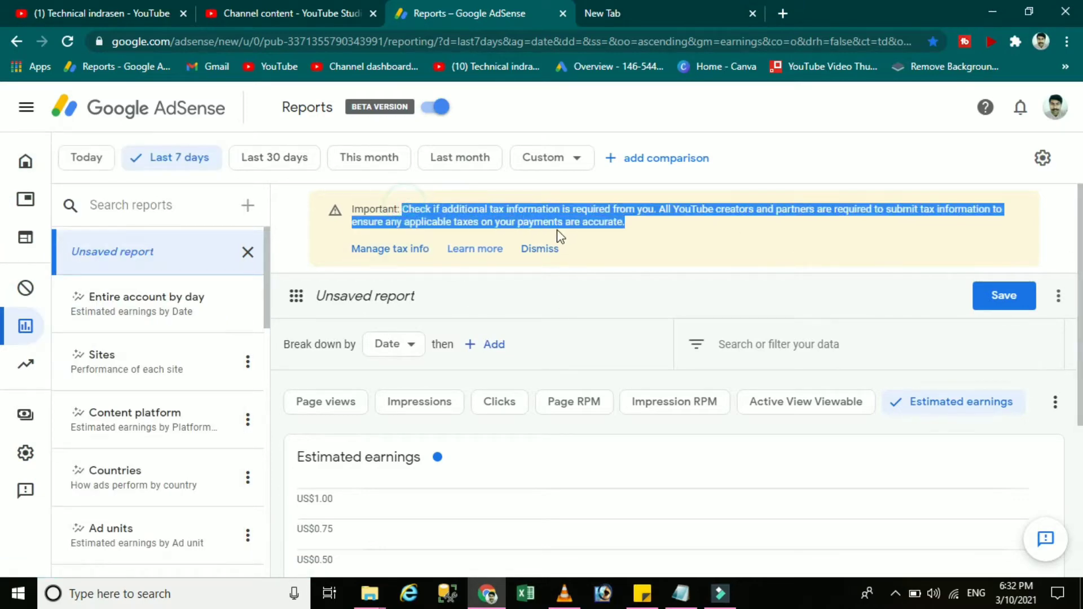
click(625, 250)
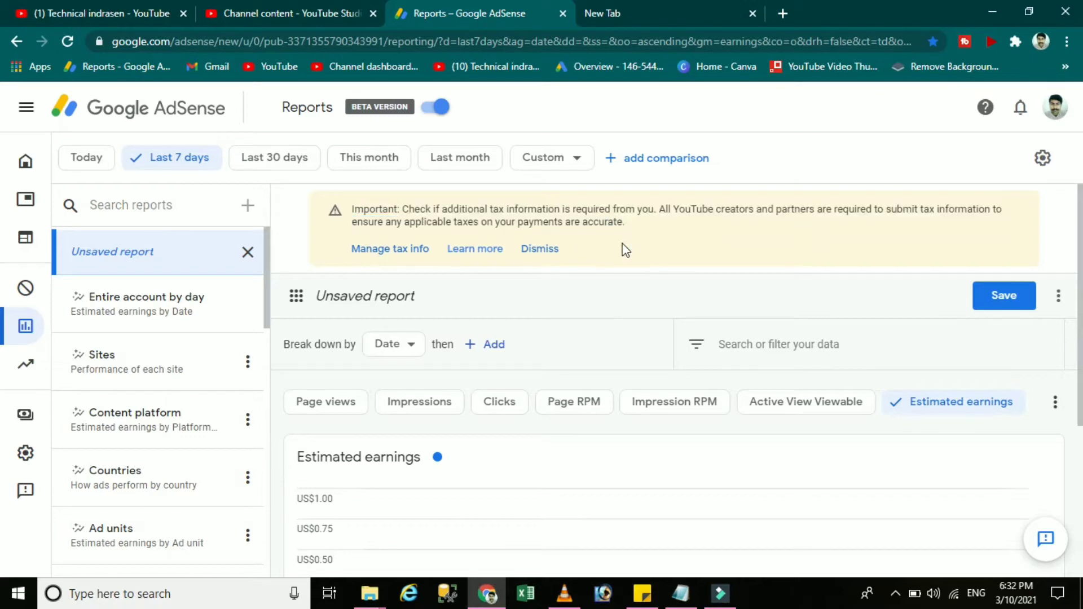
click(375, 253)
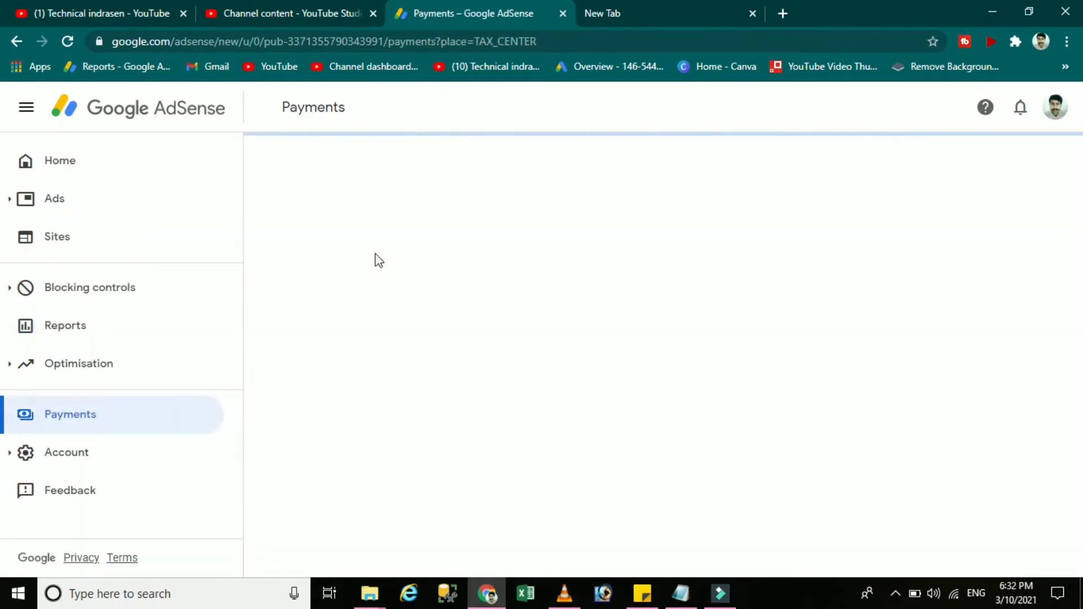
click(262, 11)
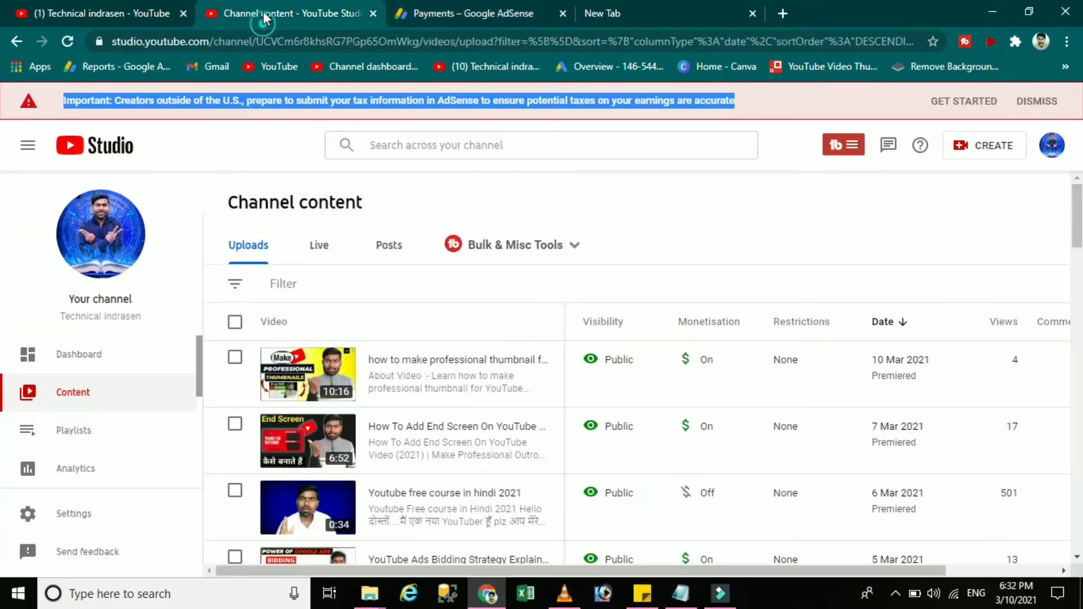
click(69, 1)
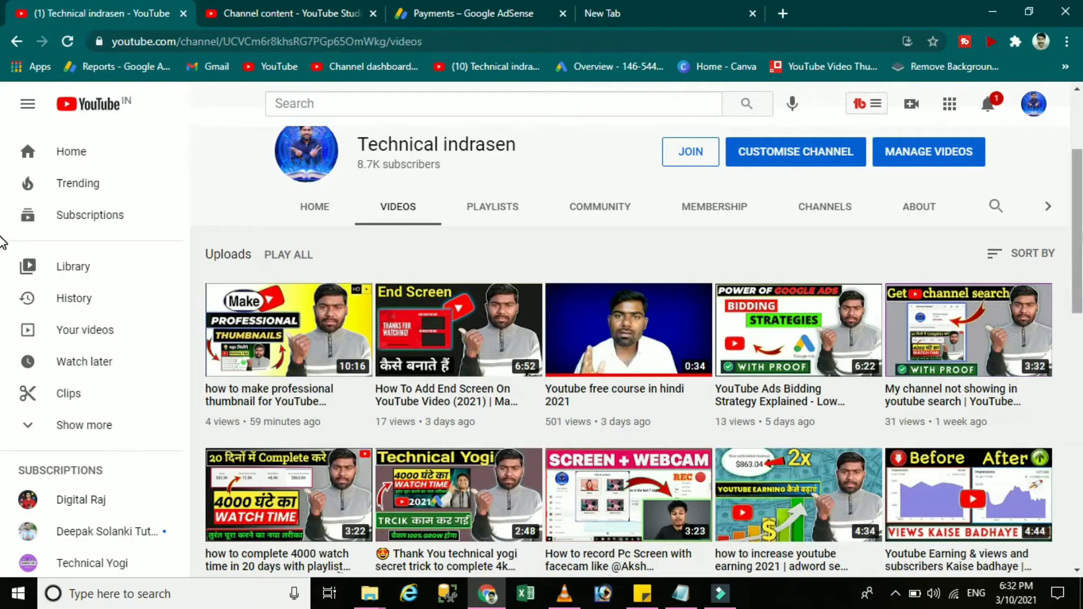
scroll(2, 237, up, 1)
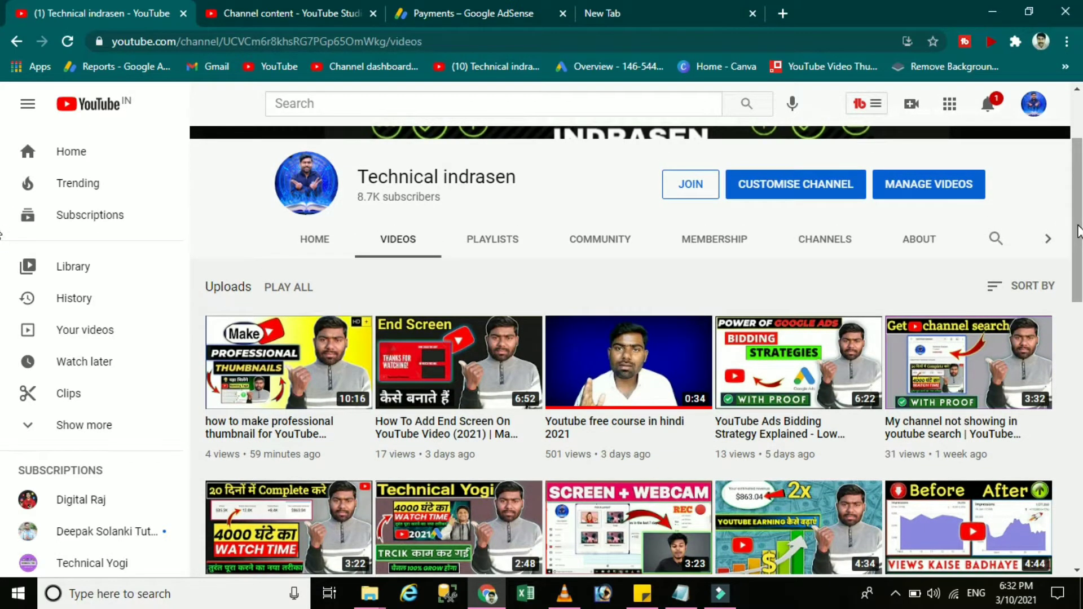
scroll(1060, 236, down, 1)
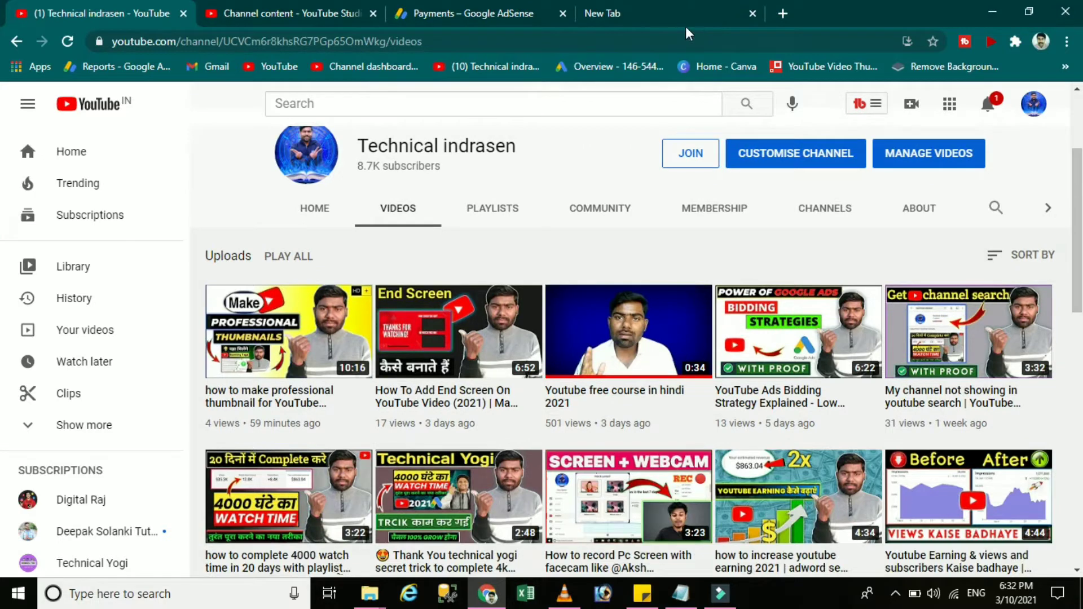
Step: Return to the AdSense Manage tax info page and read its description and the United States tax info section
click(469, 9)
click(362, 199)
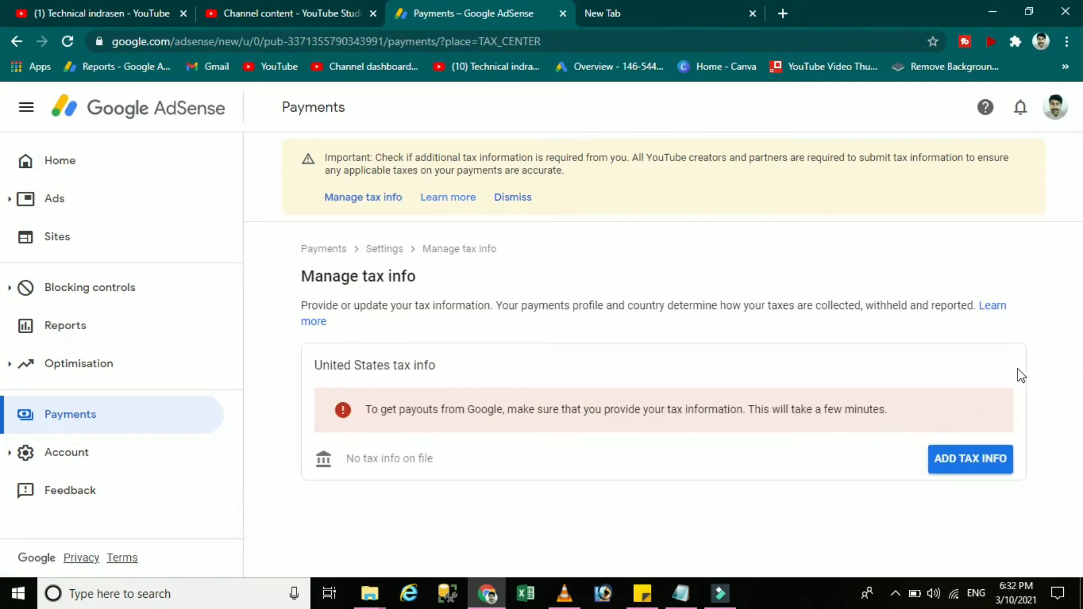
double_click(319, 275)
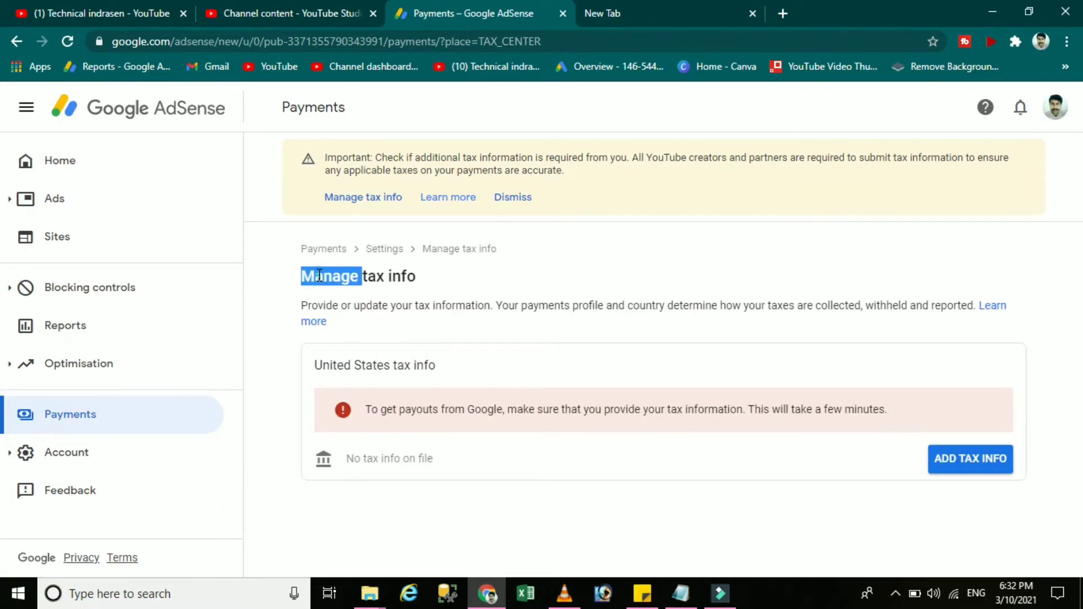
triple_click(337, 306)
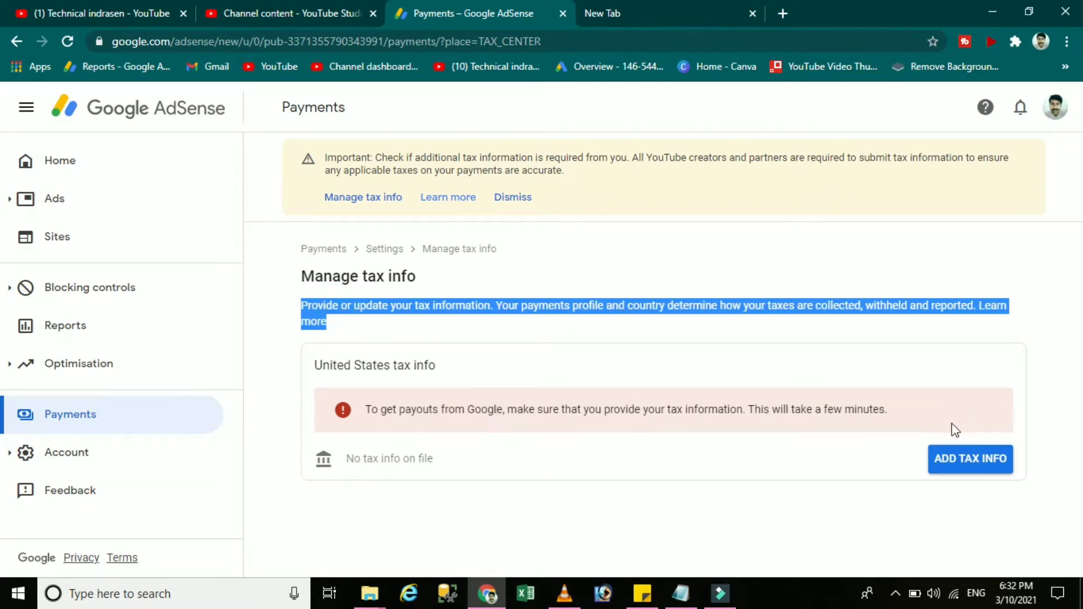
click(435, 468)
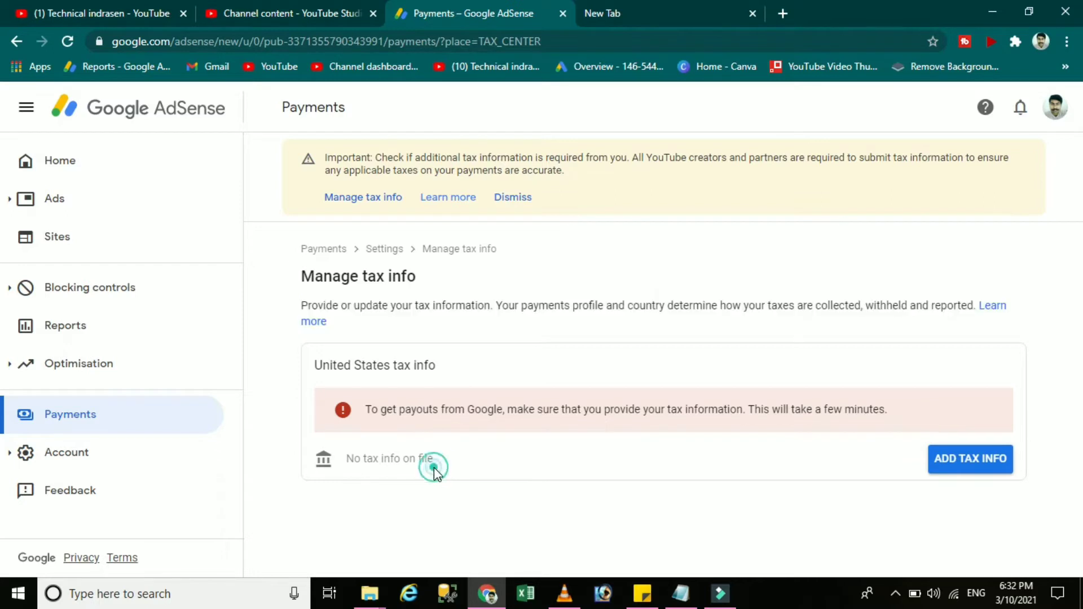
Step: Start adding United States tax info and verify the Google account with its password
click(964, 460)
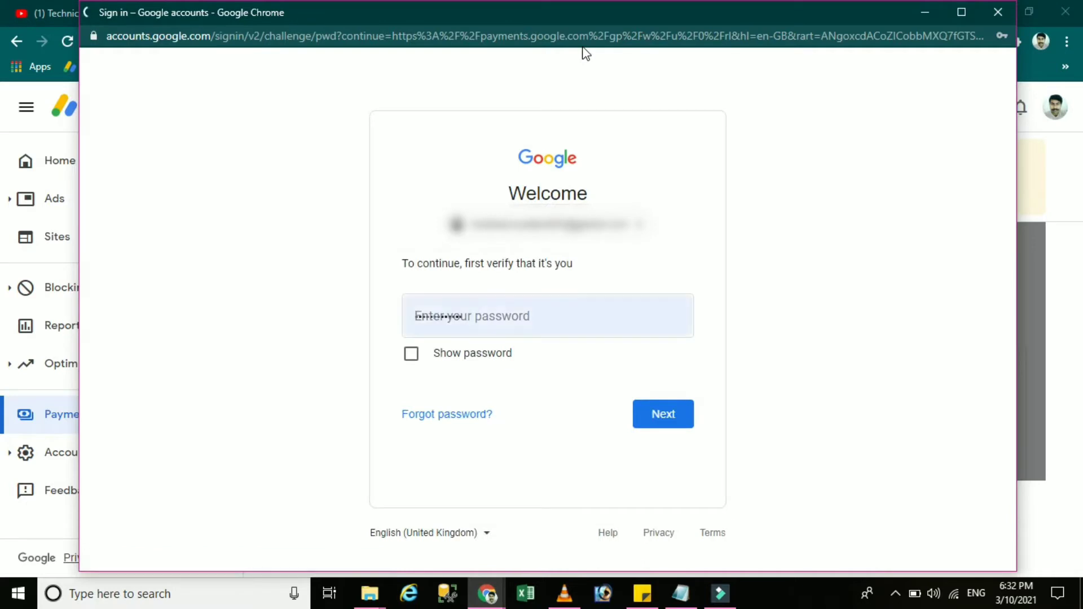
click(501, 302)
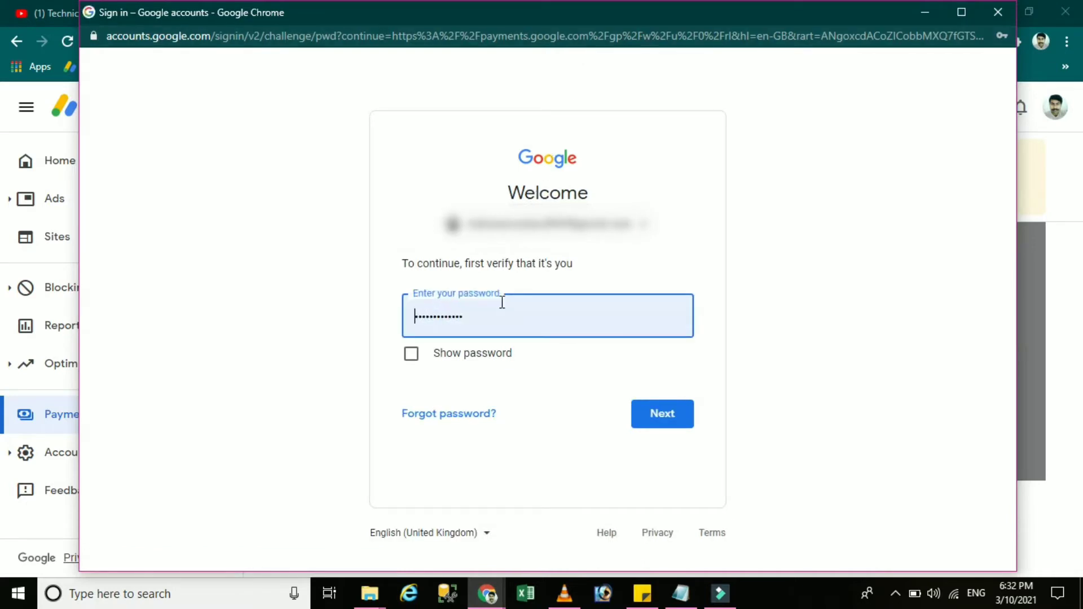
click(653, 424)
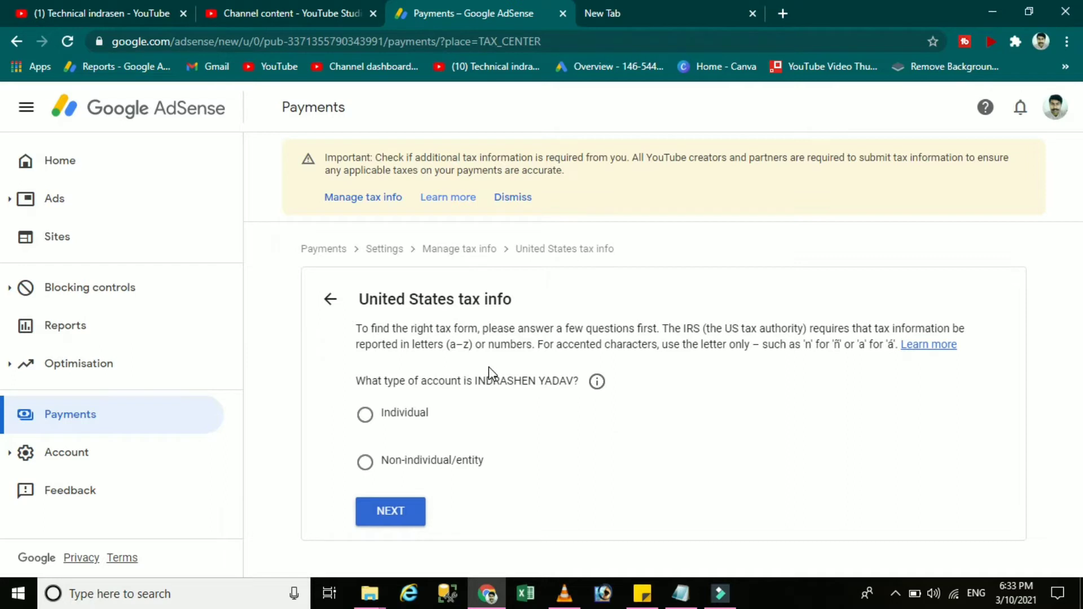
Step: Read the United States tax info instructions and the account type question
triple_click(401, 332)
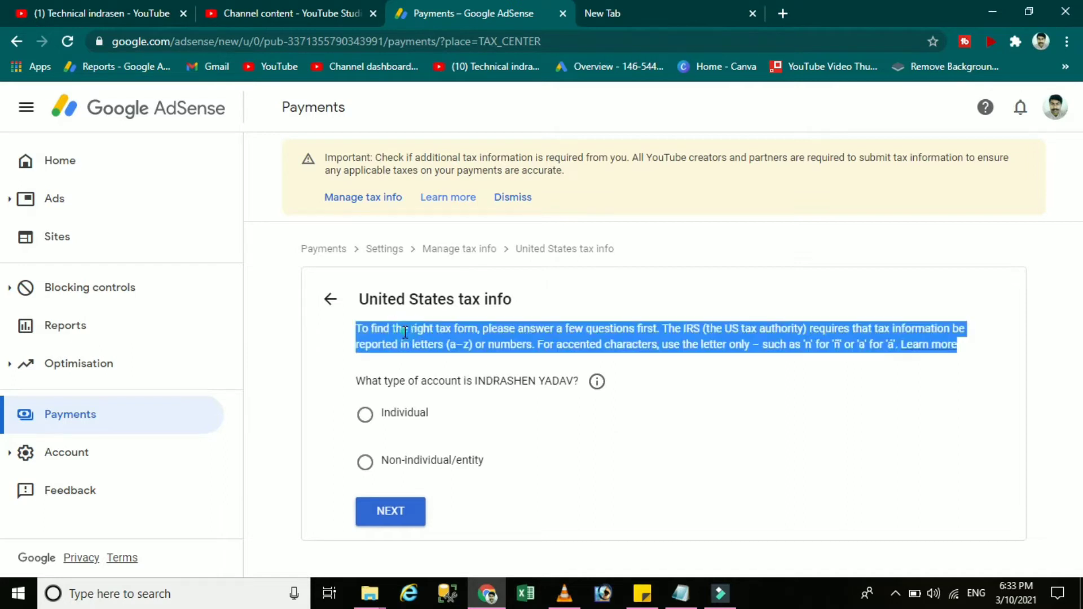
double_click(493, 379)
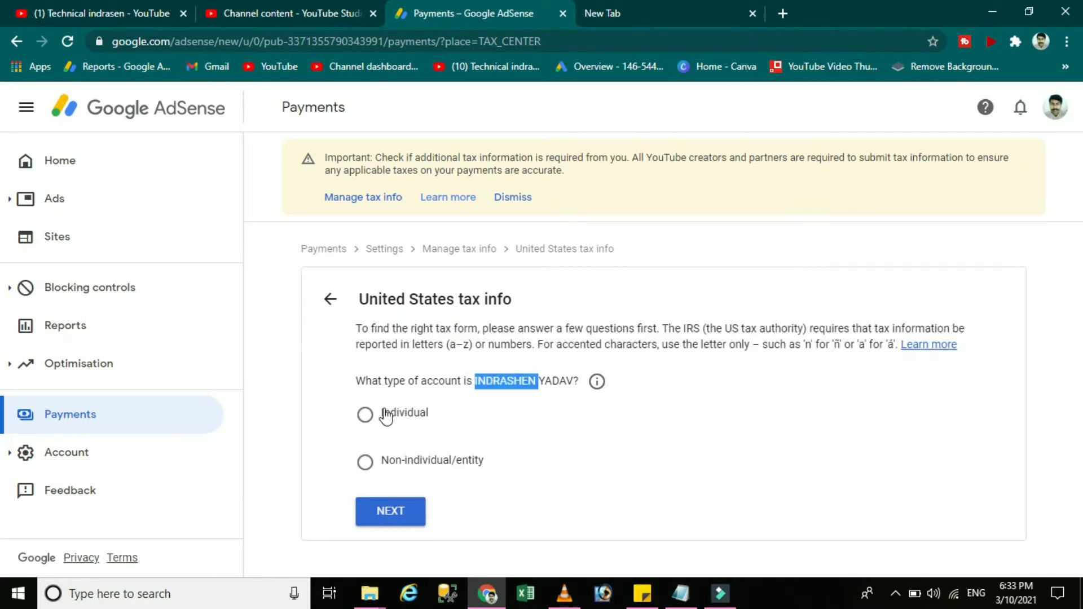
click(342, 398)
key(ctrl+plus)
key(ctrl+plus)
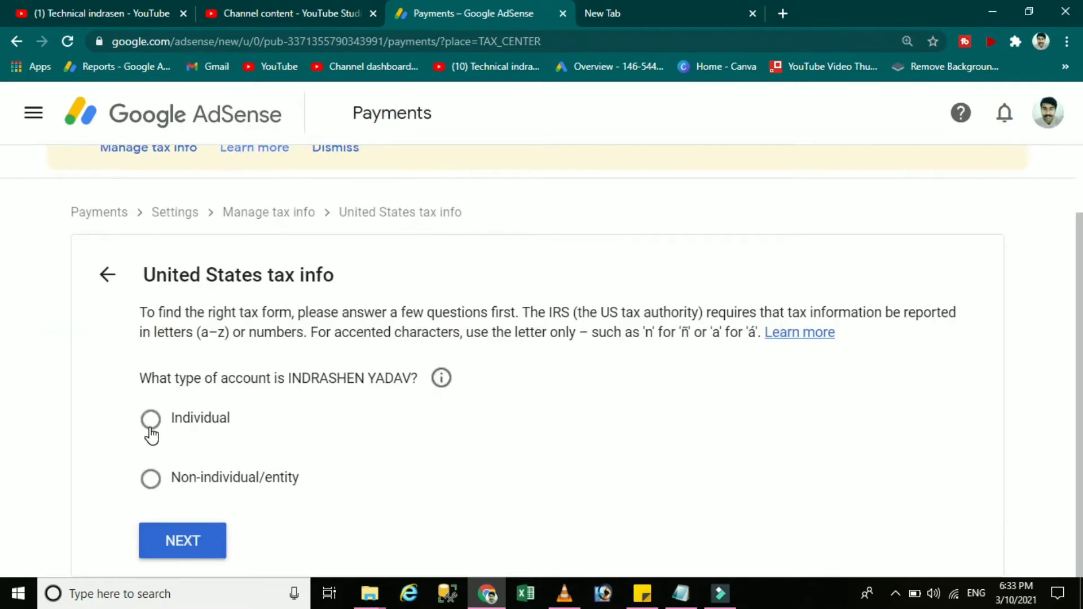
Step: Set the account type to Individual in the United States tax info form
click(150, 432)
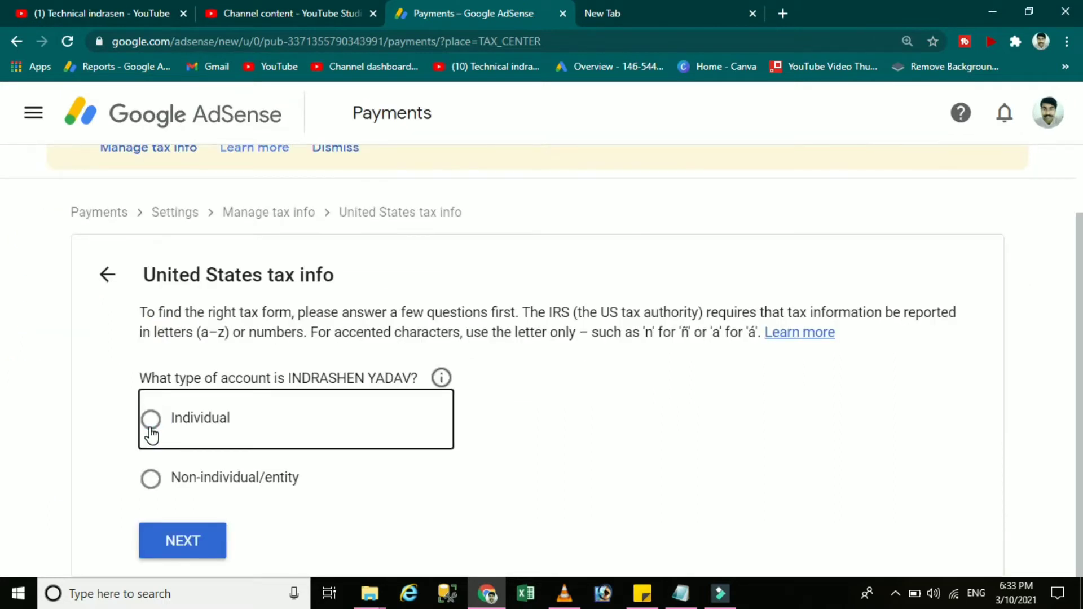
click(151, 434)
key(ctrl+minus)
key(ctrl+minus)
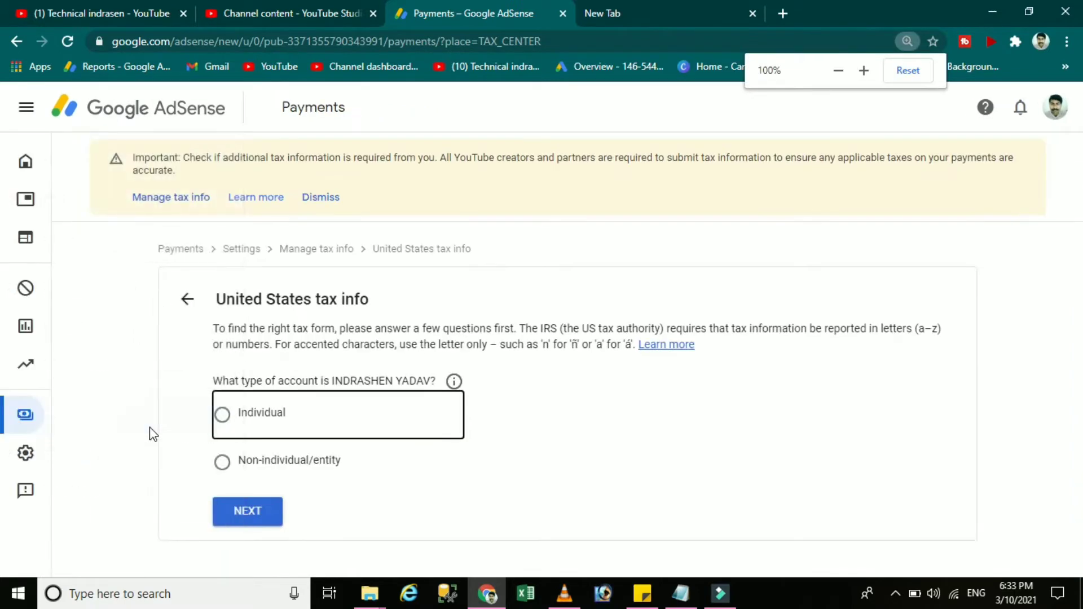
click(221, 415)
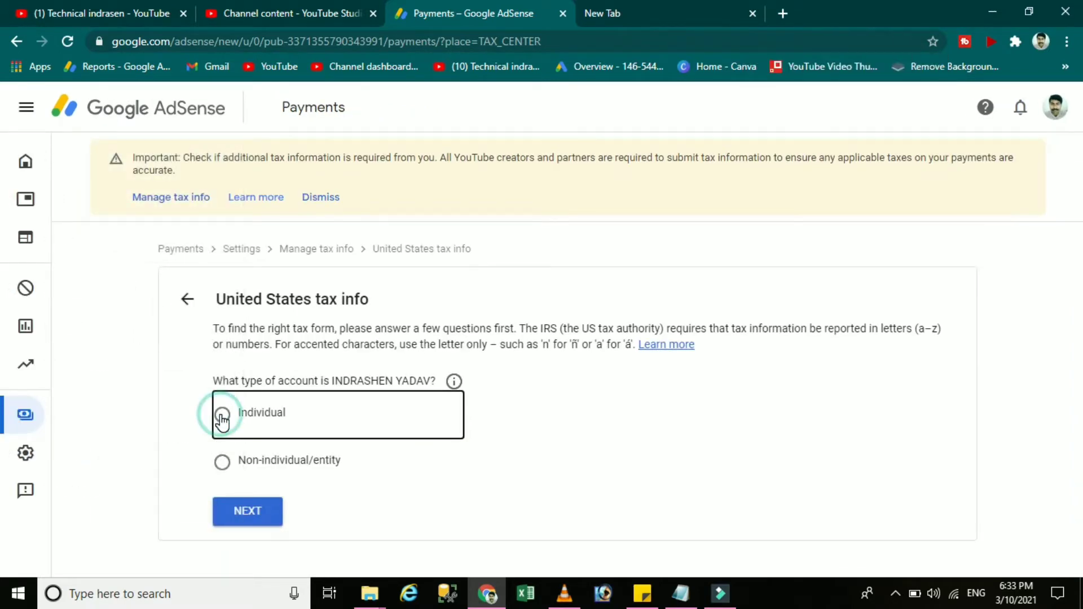
click(630, 392)
click(294, 478)
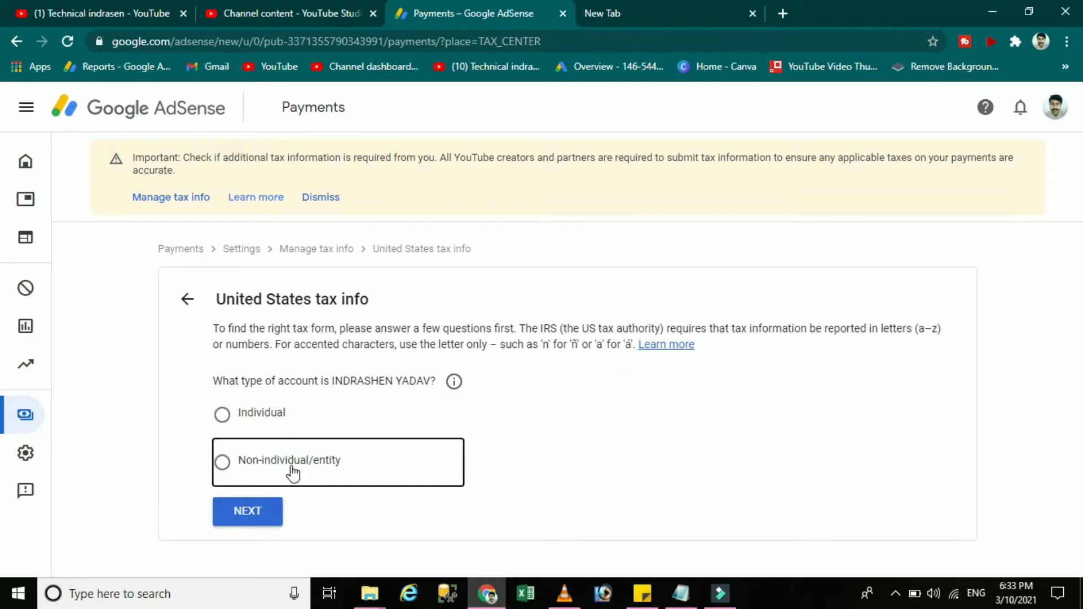
click(738, 430)
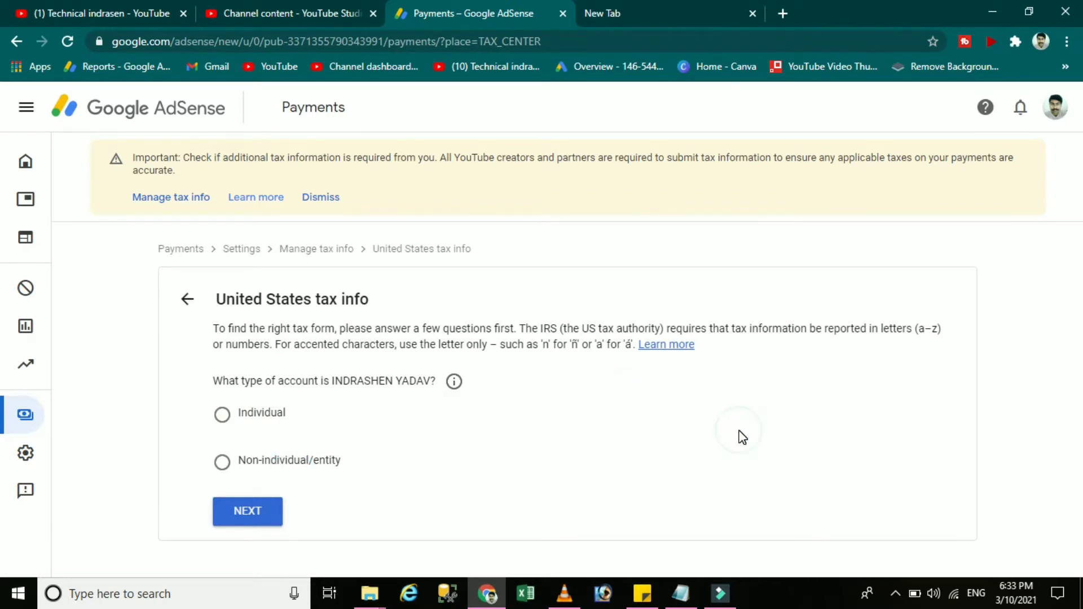
click(222, 414)
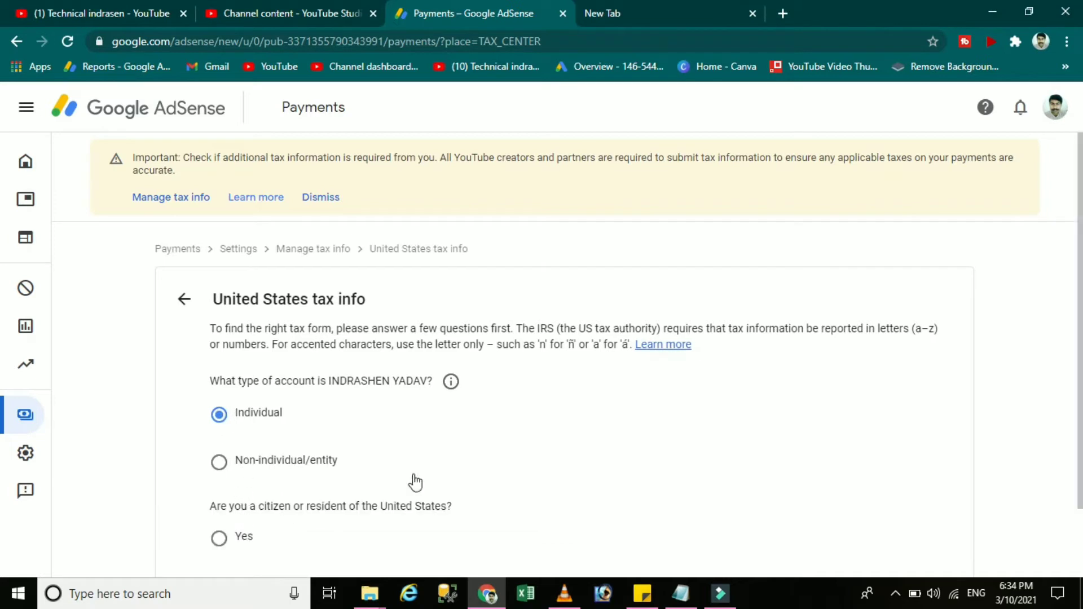
Step: Answer No to being a citizen or resident of the United States and continue to the tax form selection
scroll(3, 322, down, 2)
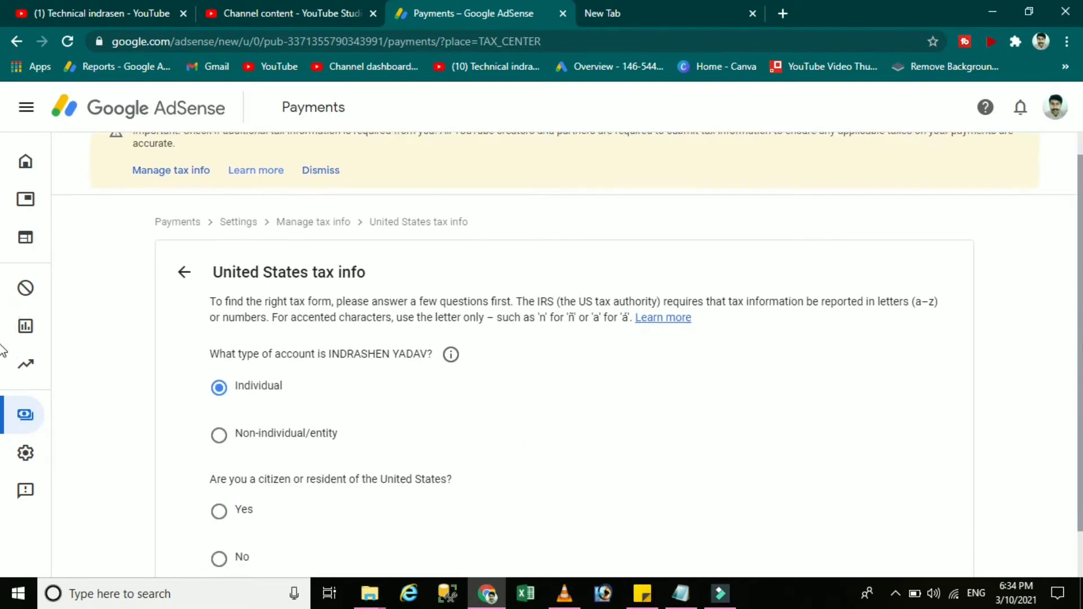
key(ctrl+plus)
click(161, 500)
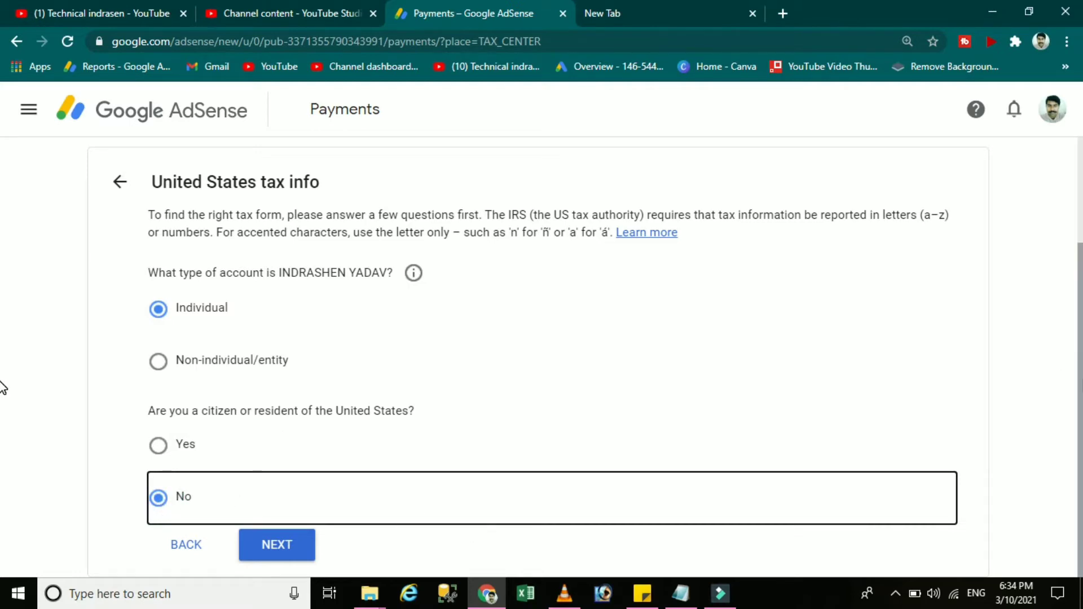
key(ctrl+minus)
click(331, 544)
Step: Choose W-8BEN as the W-8 tax form type and start that form
scroll(330, 544, down, 3)
key(ctrl+plus)
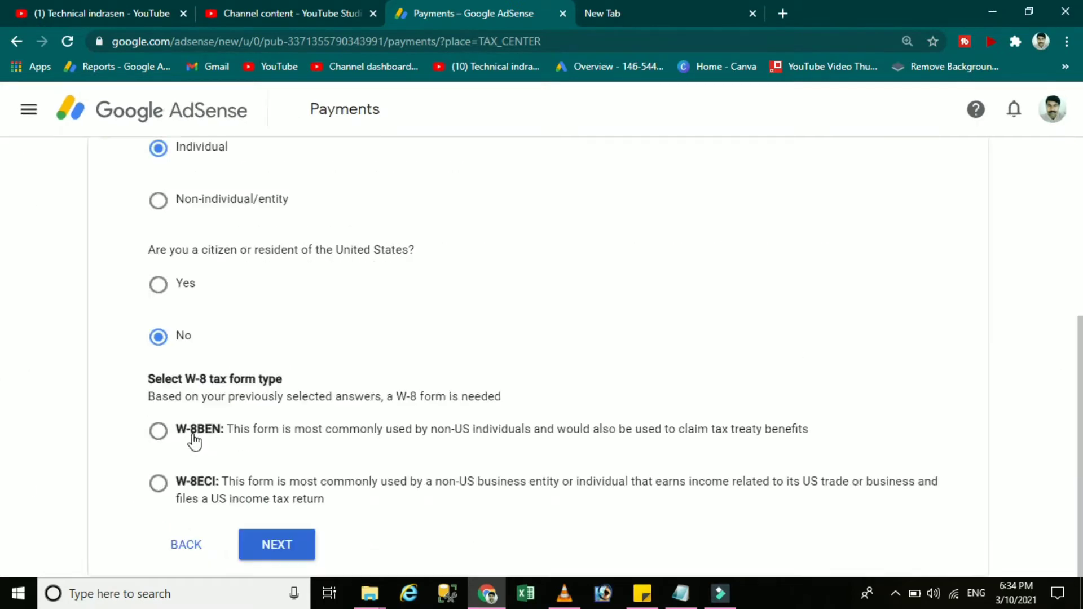
click(159, 433)
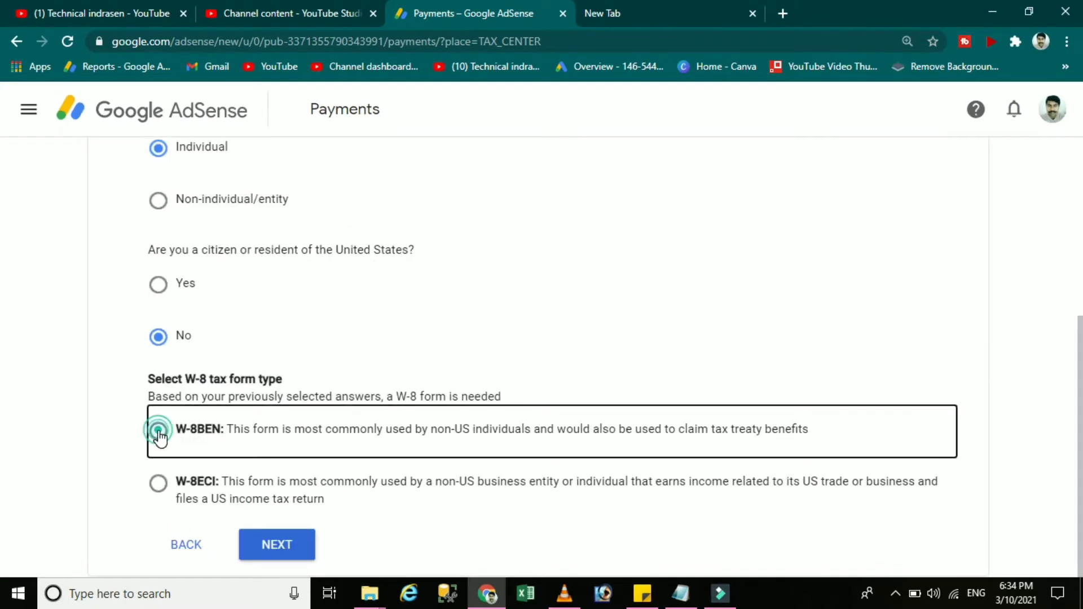
click(159, 485)
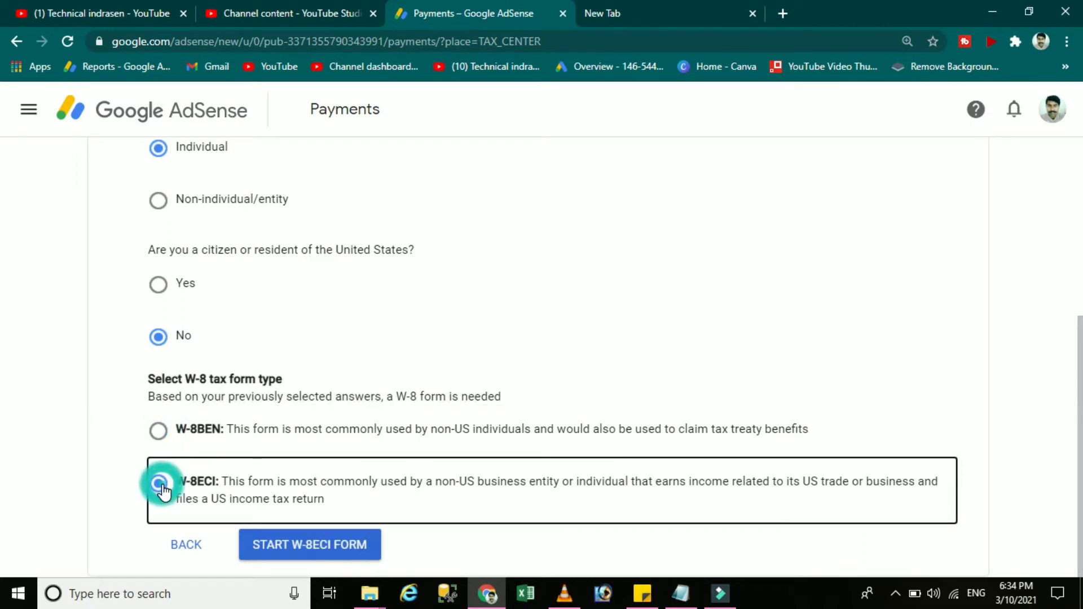
click(160, 434)
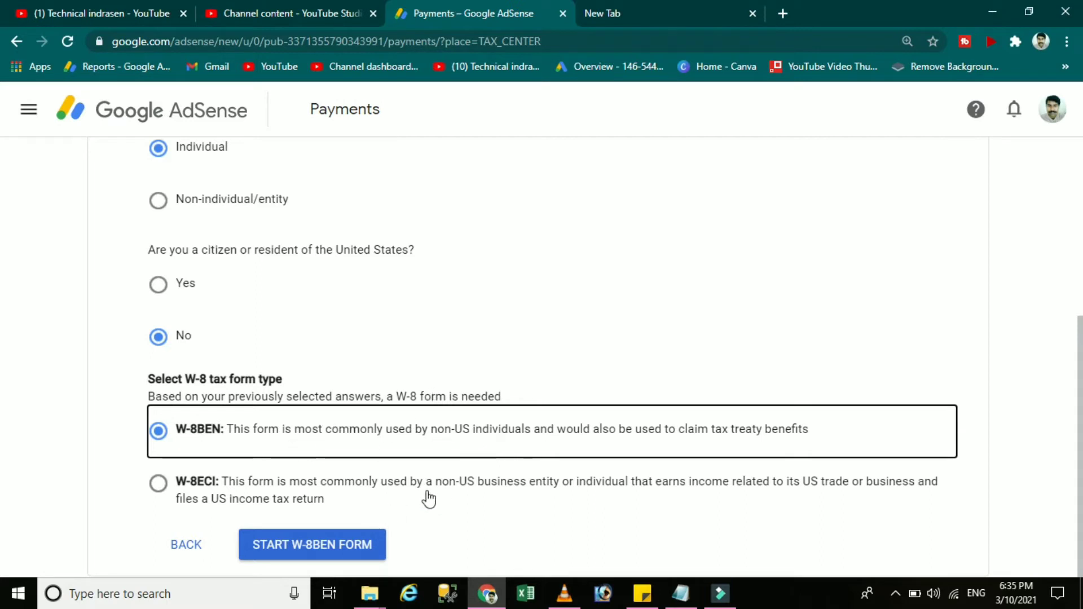
click(327, 545)
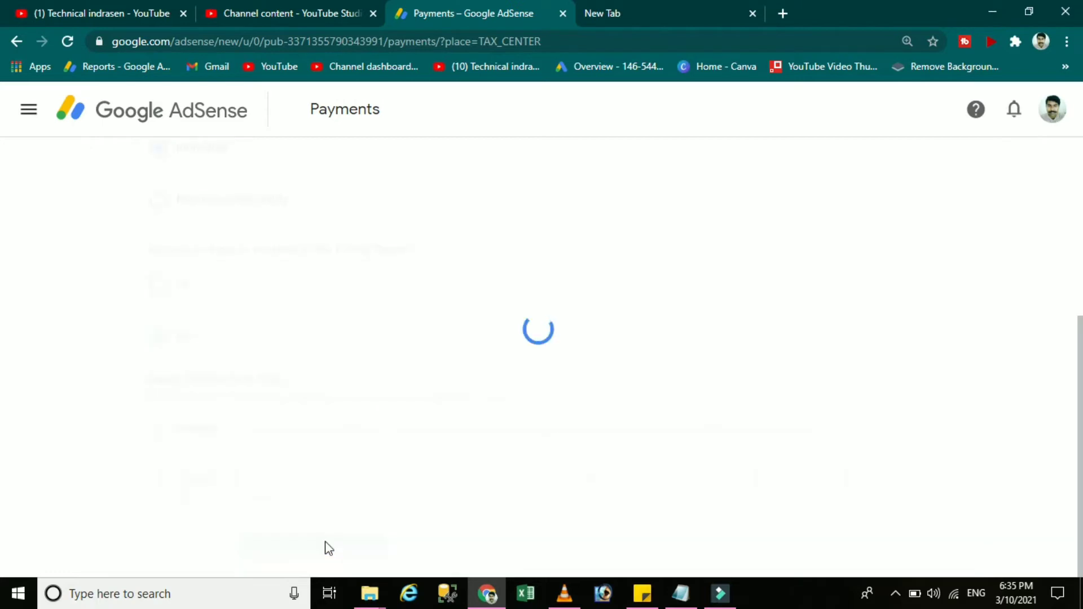
scroll(243, 350, down, 1)
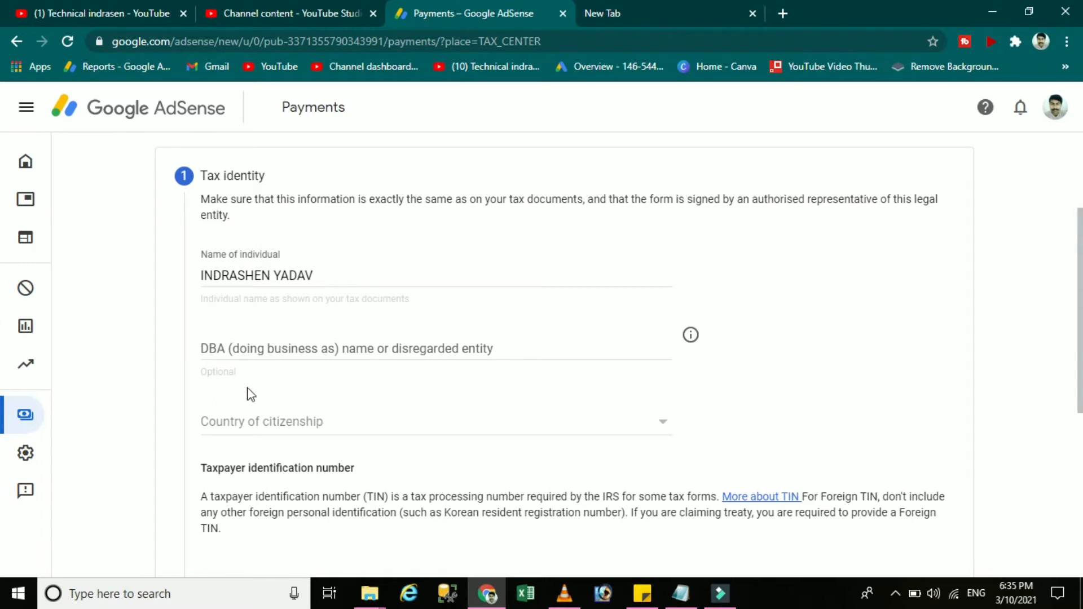
Step: Set the country of citizenship to India in the tax identity section
click(329, 437)
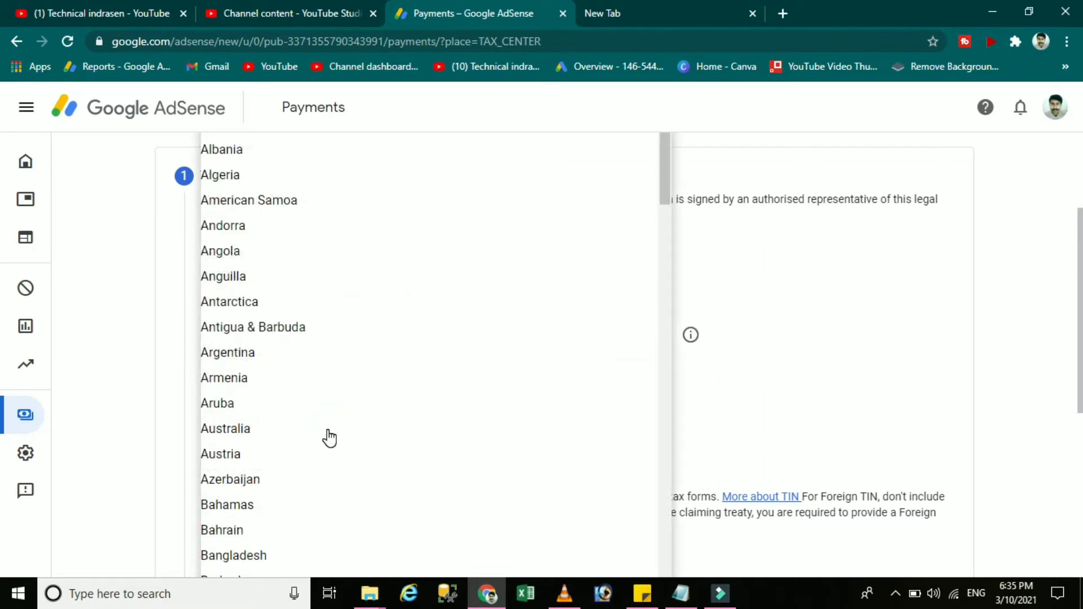
scroll(329, 438, down, 10)
click(268, 527)
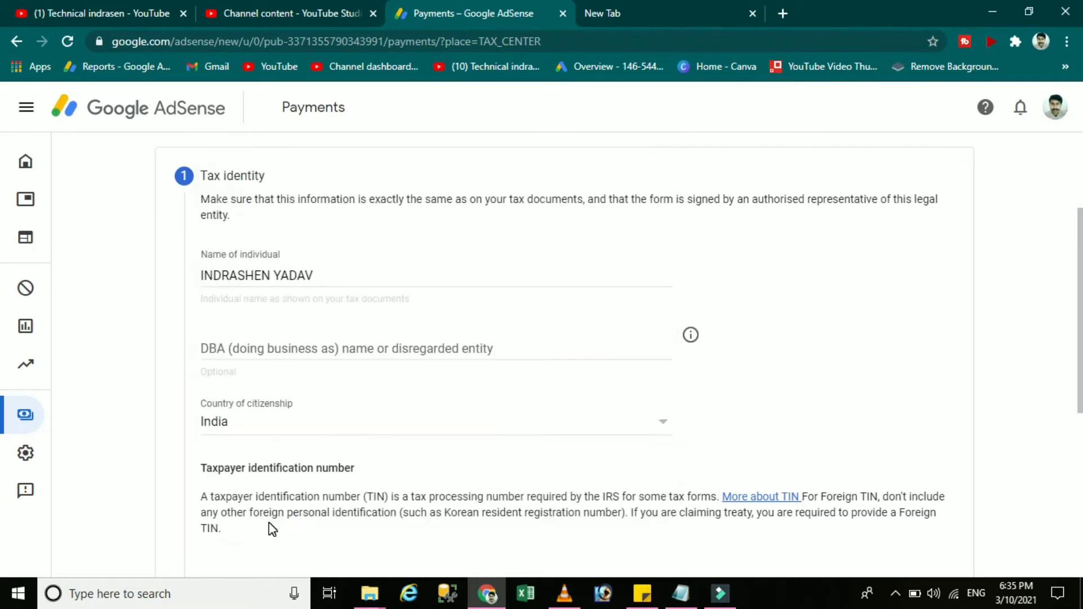
Step: Enter the individual's PAN as the Foreign TIN, leave US ITIN or SSN empty, and continue to the address section
scroll(2, 415, down, 5)
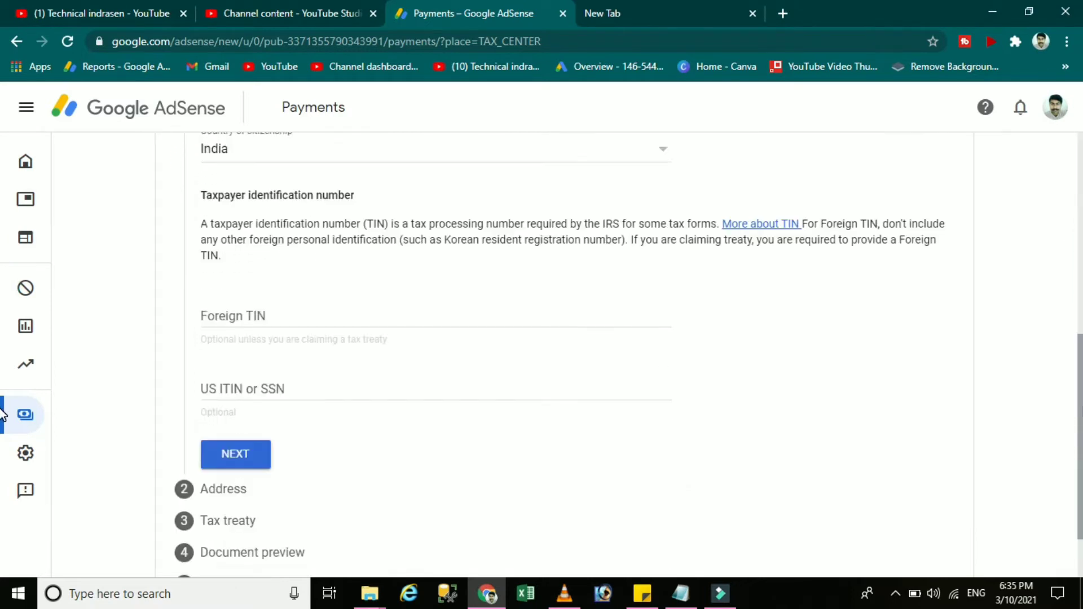
key(ctrl+plus)
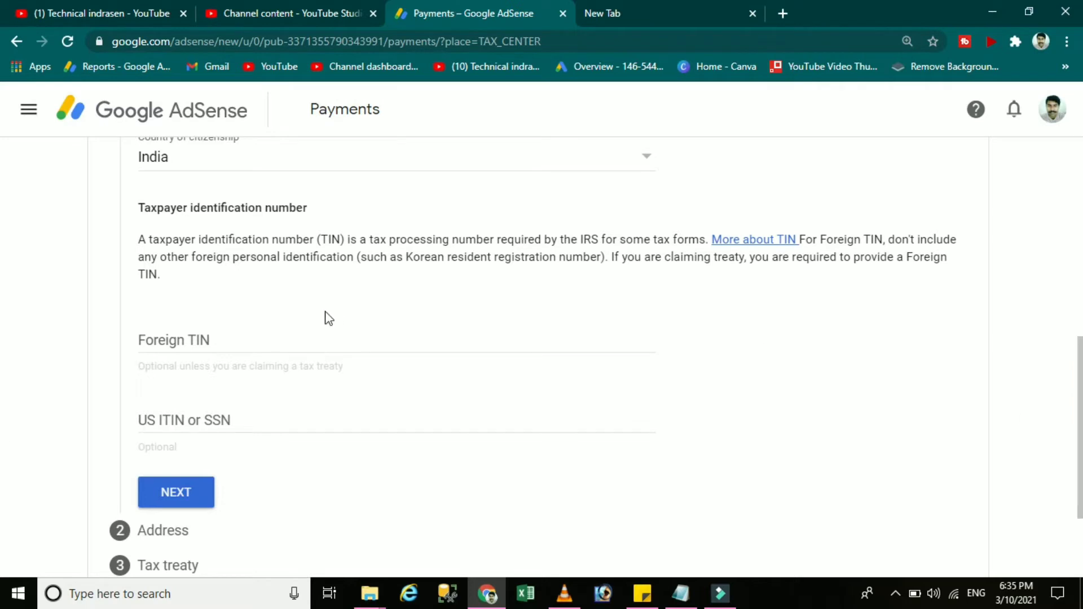
double_click(169, 208)
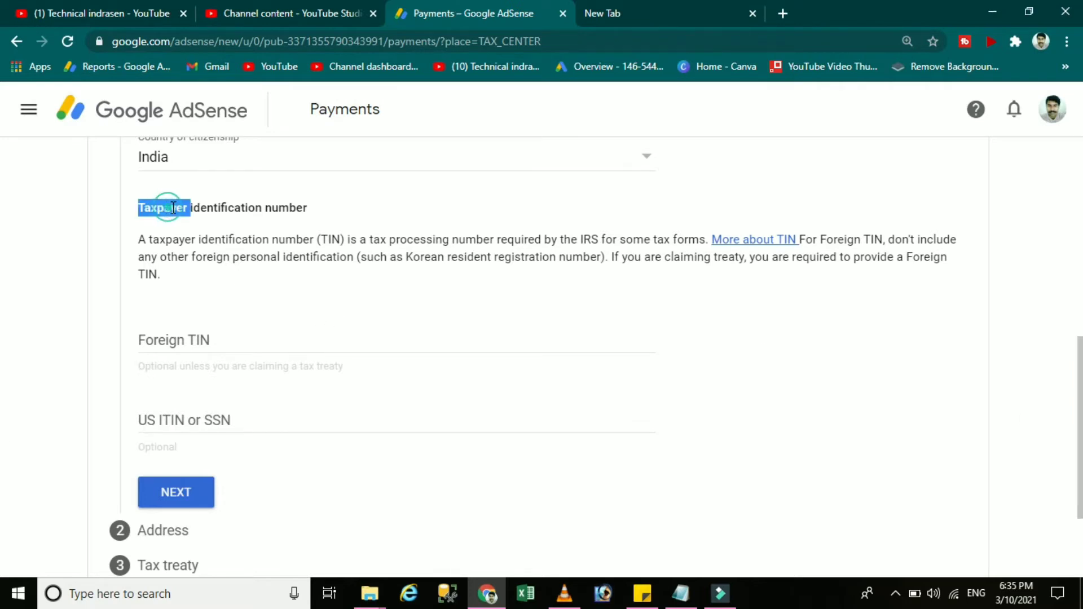
triple_click(252, 202)
click(368, 211)
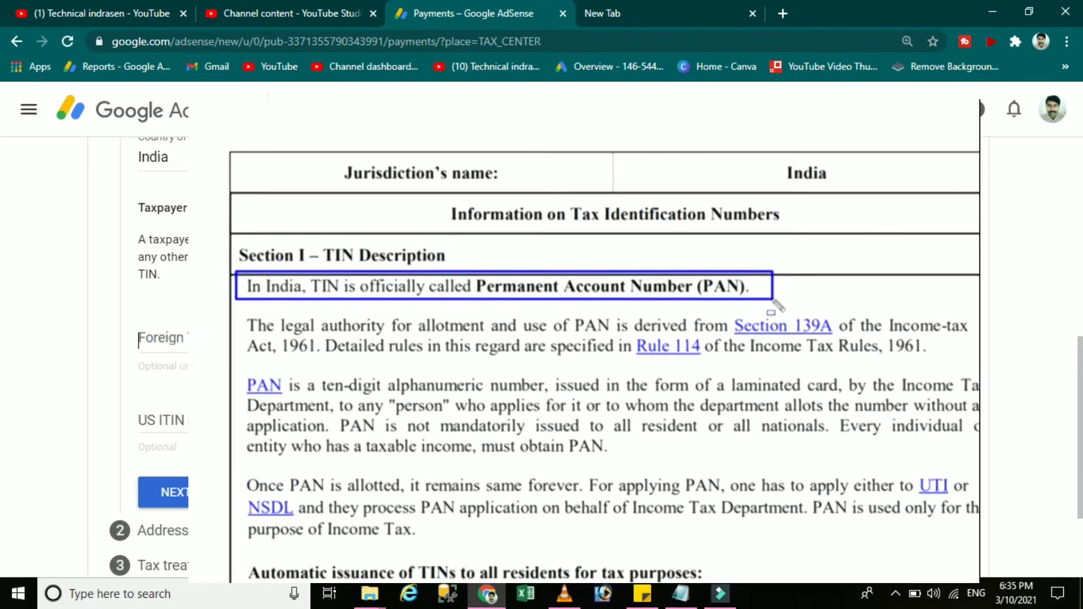
click(237, 337)
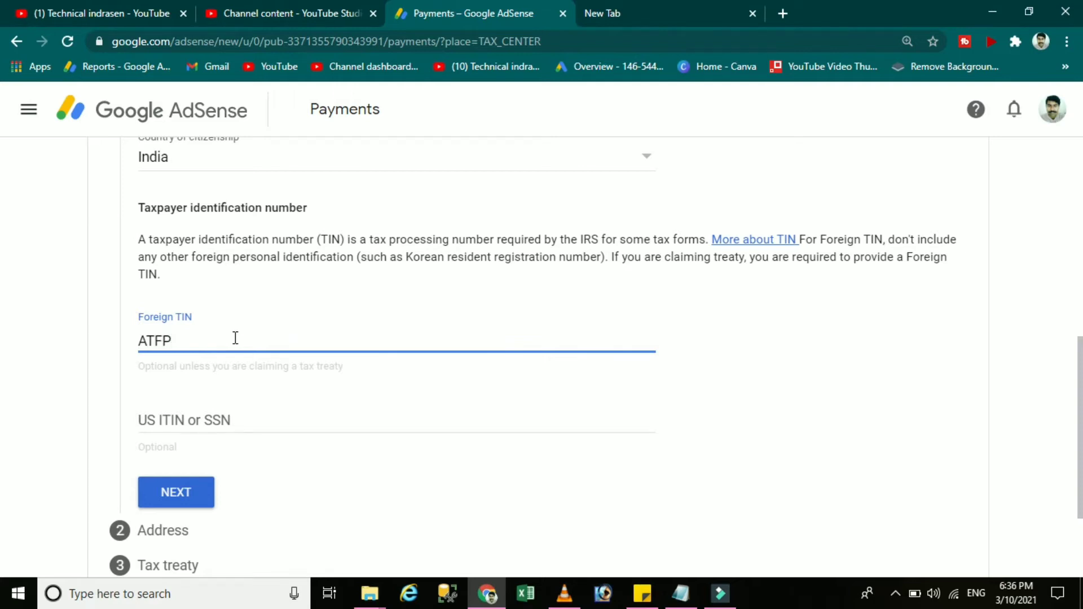
click(181, 487)
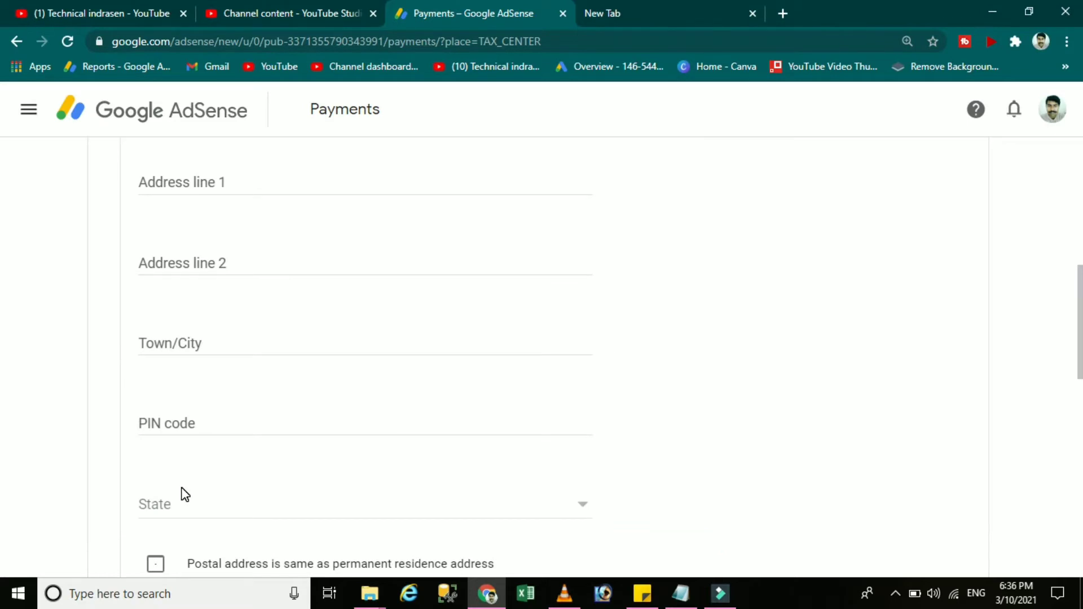
Step: Mark the permanent residence as a PO Box or in-care-of address, complete its fields including state, reuse it as postal address, and continue
key(ctrl+minus)
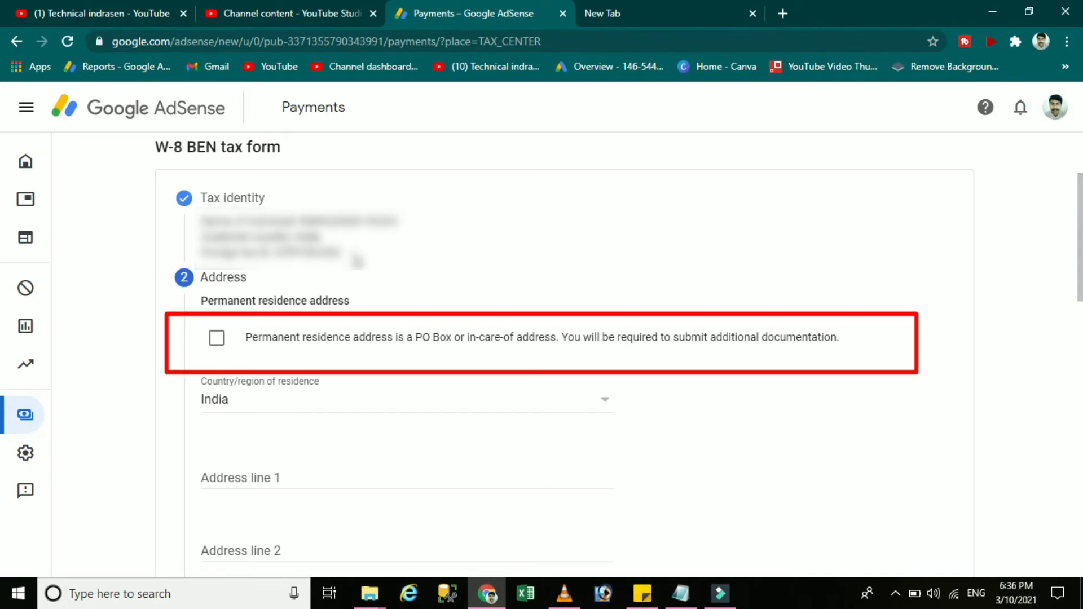
click(216, 345)
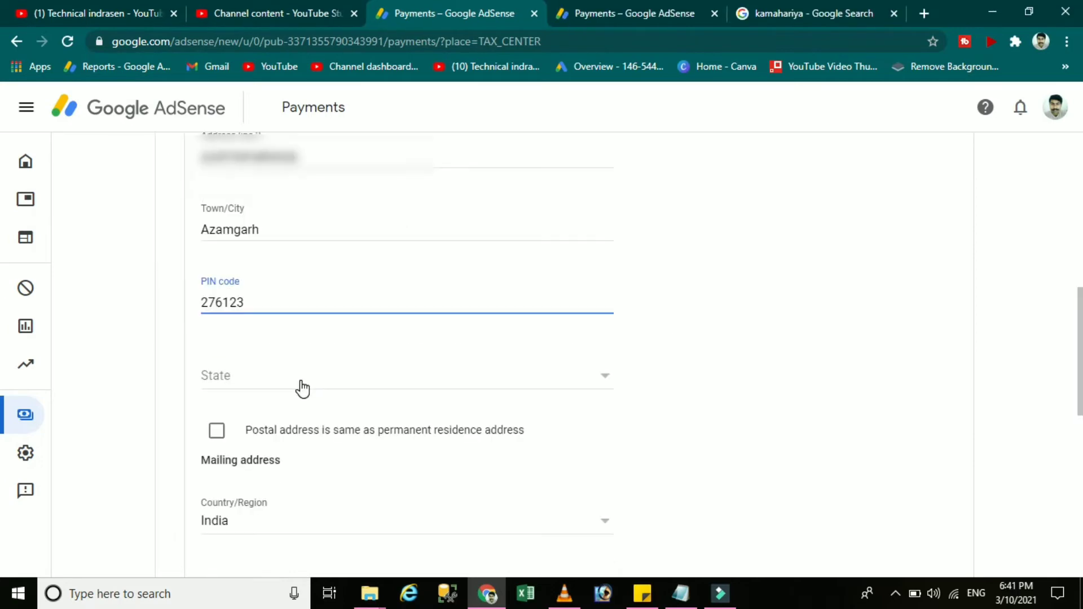
click(301, 382)
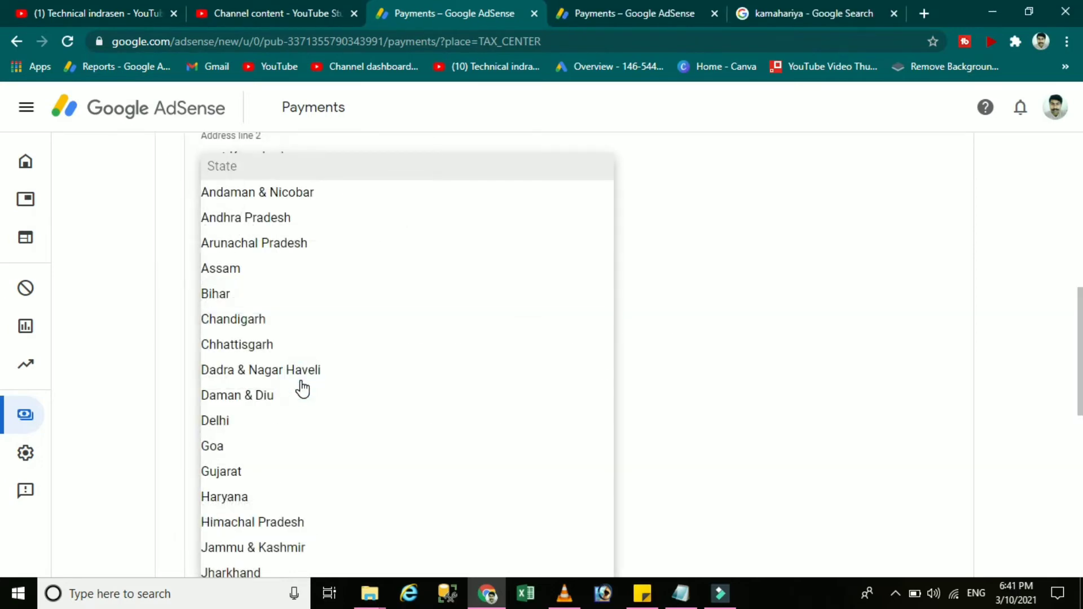
key(u)
key(Return)
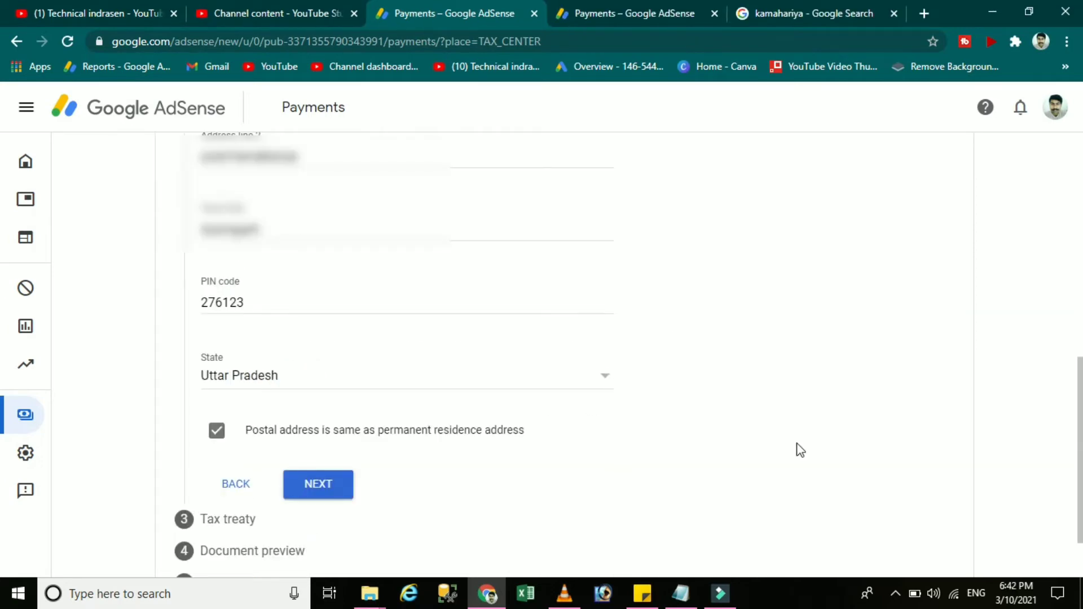
click(325, 495)
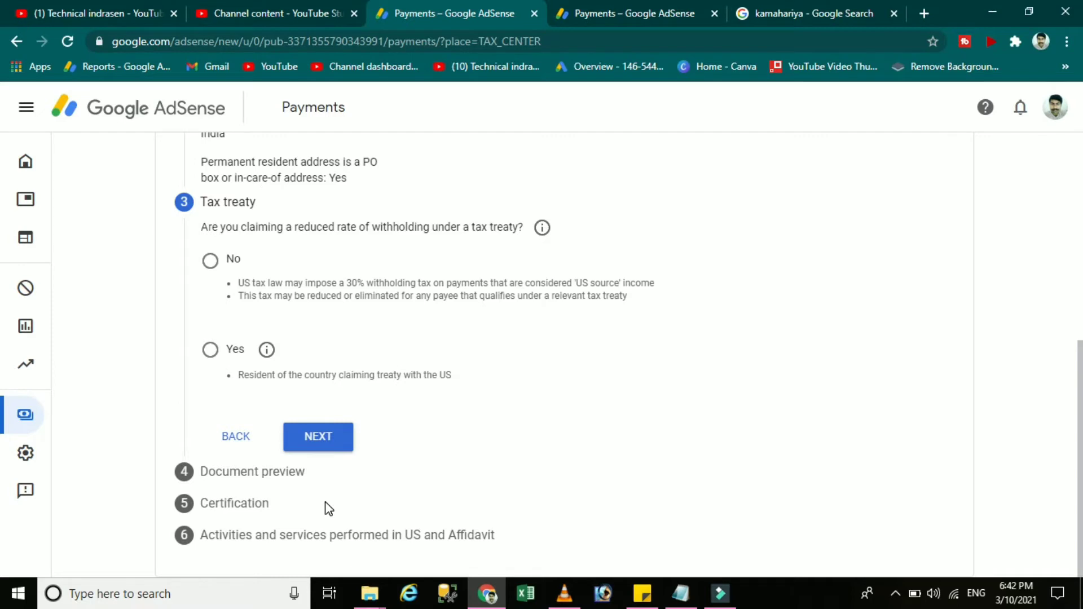
Step: Answer Yes to claiming a reduced rate of withholding under a tax treaty
key(ctrl+plus)
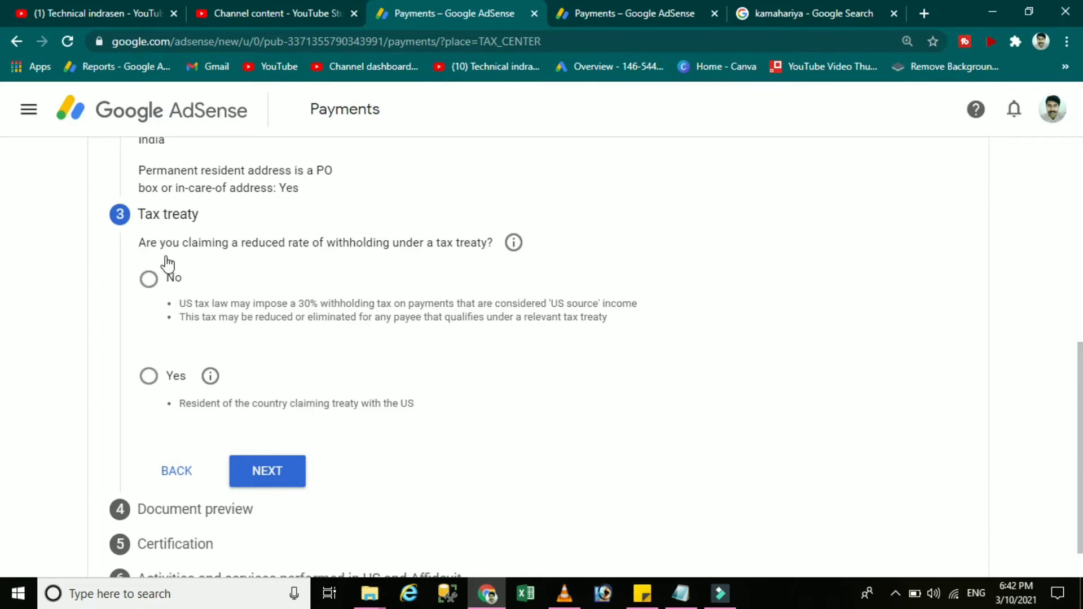
drag(156, 244, 464, 248)
click(634, 252)
click(148, 376)
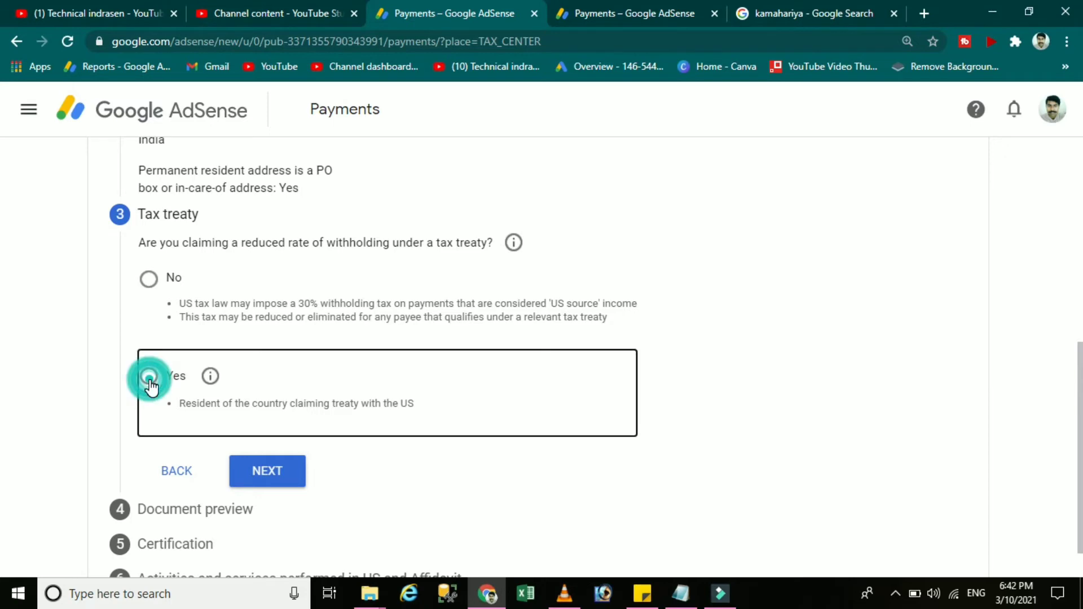
click(149, 376)
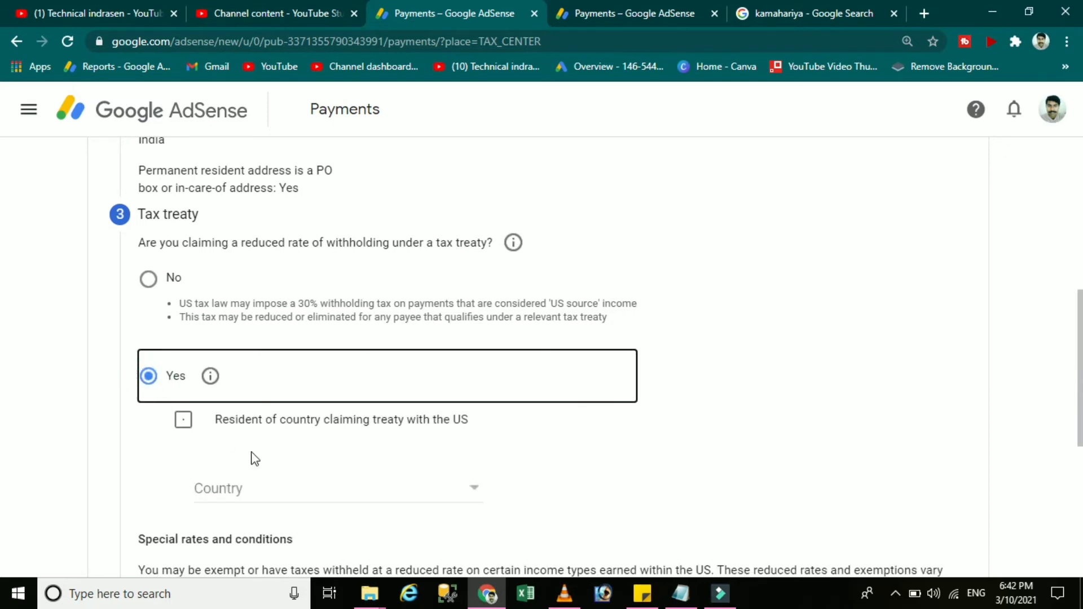
Step: Confirm being a resident of the country claiming treaty with the US and set that country to India
click(378, 491)
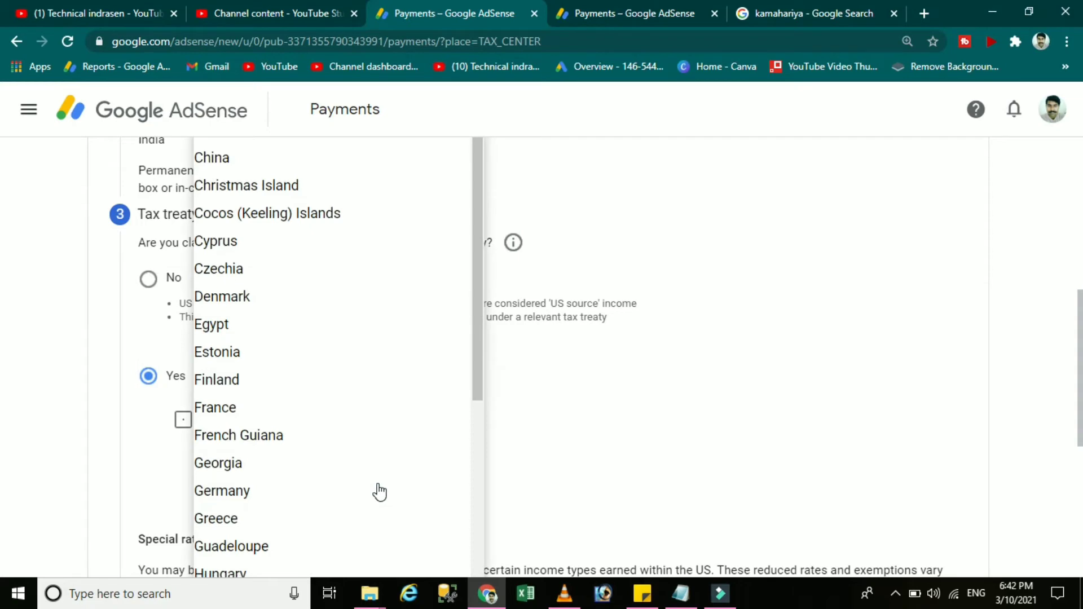
click(612, 401)
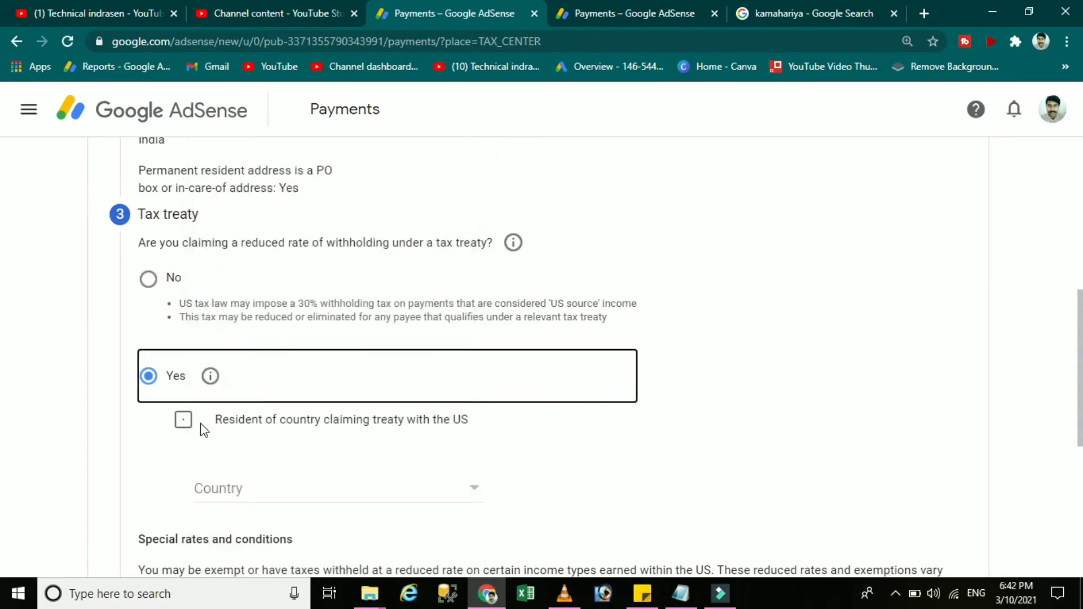
click(183, 421)
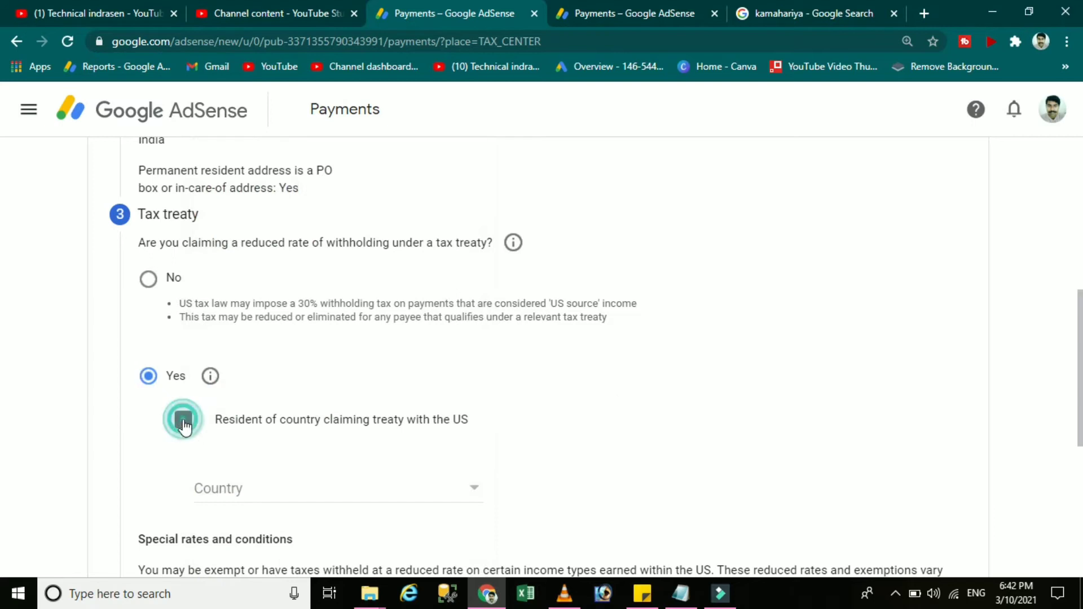
click(234, 497)
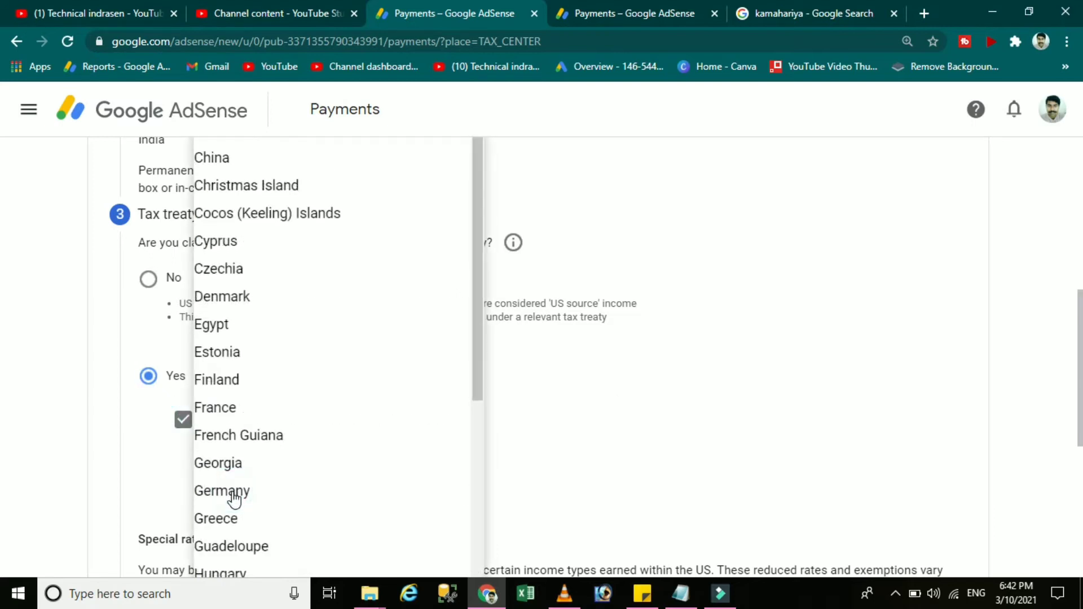
key(n)
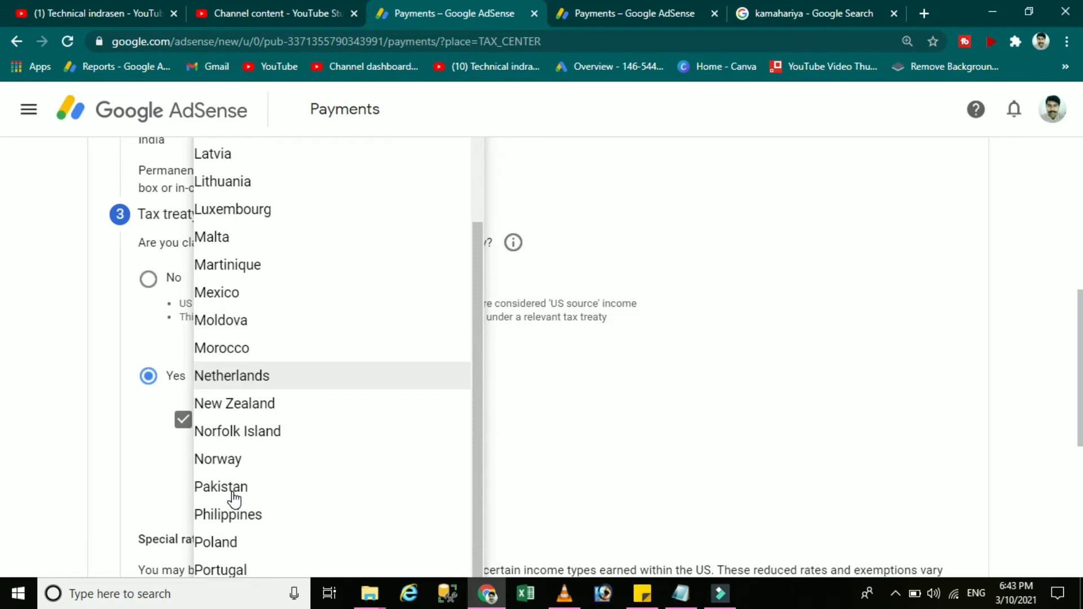
key(d)
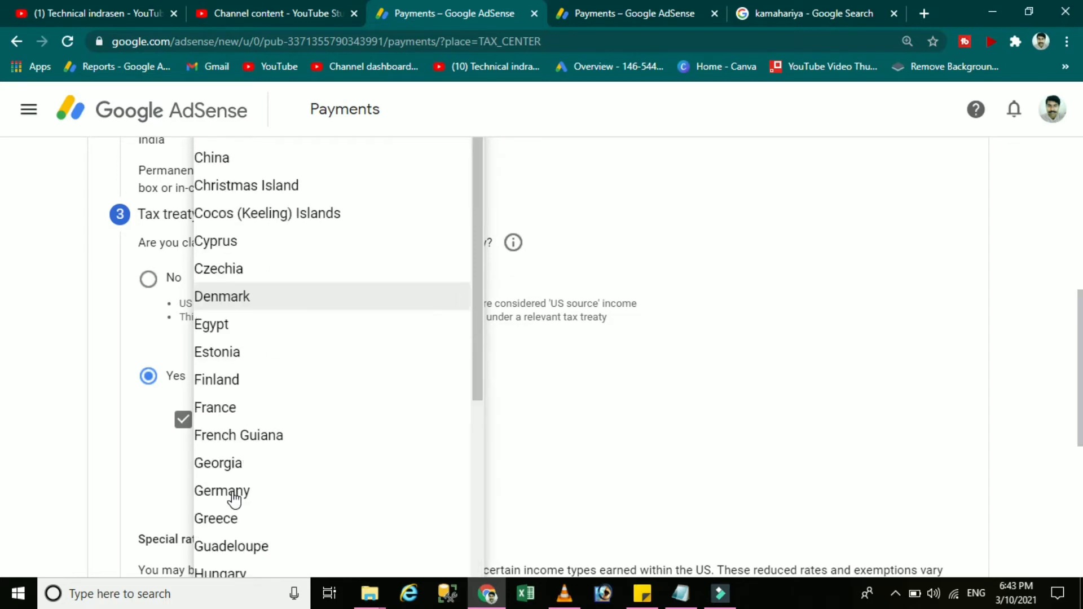
key(f)
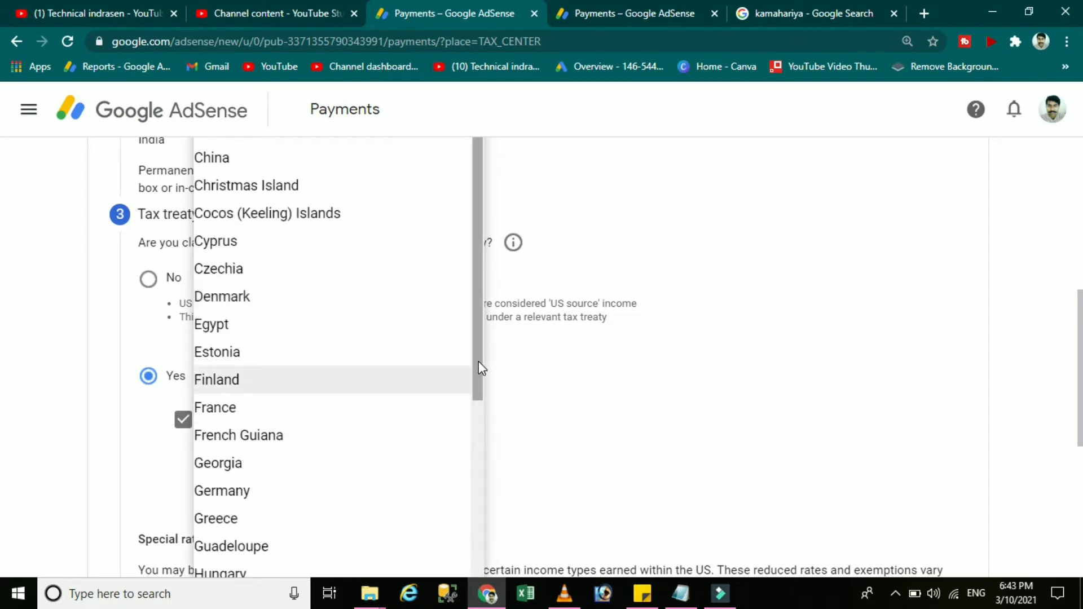
drag(478, 361, 479, 438)
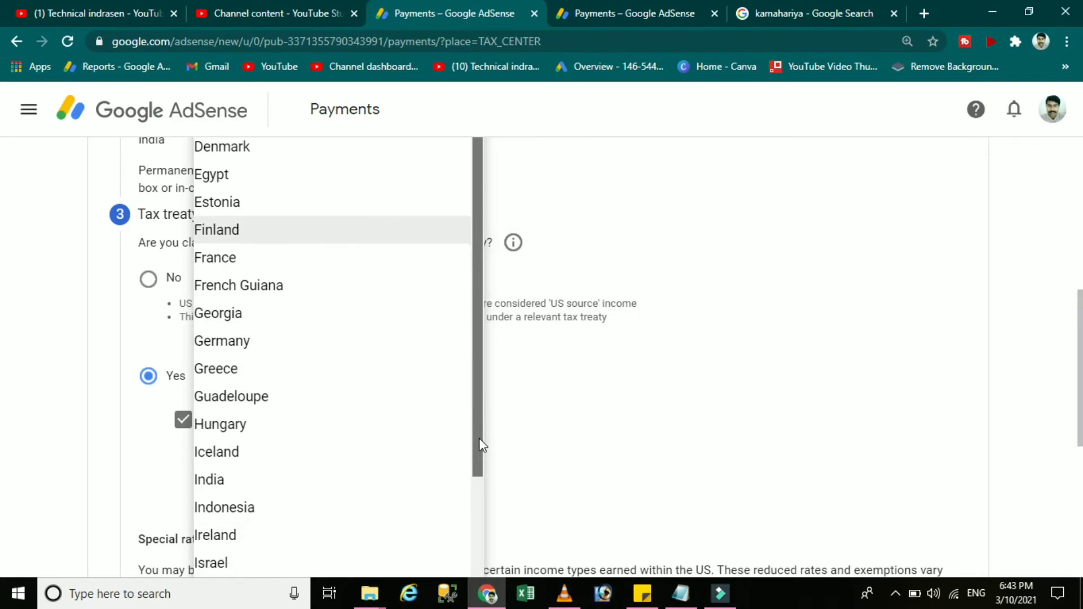
click(241, 485)
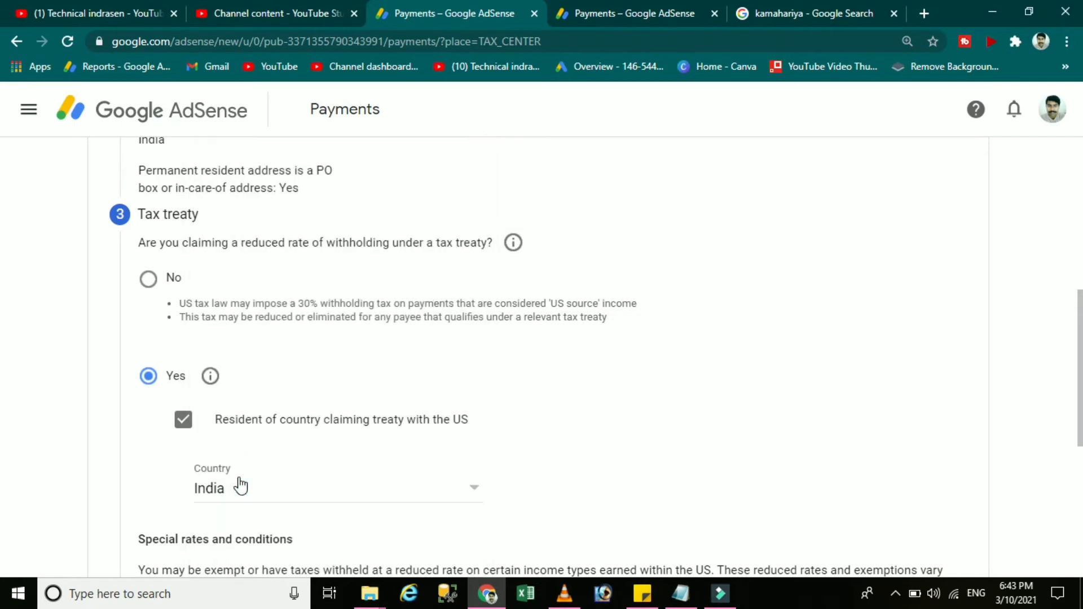
Step: Claim Services (AdSense) under Article 7 and paragraph 1 at 0% (reduced rate), and confirm the reason for meeting the treaty terms
scroll(3, 388, down, 5)
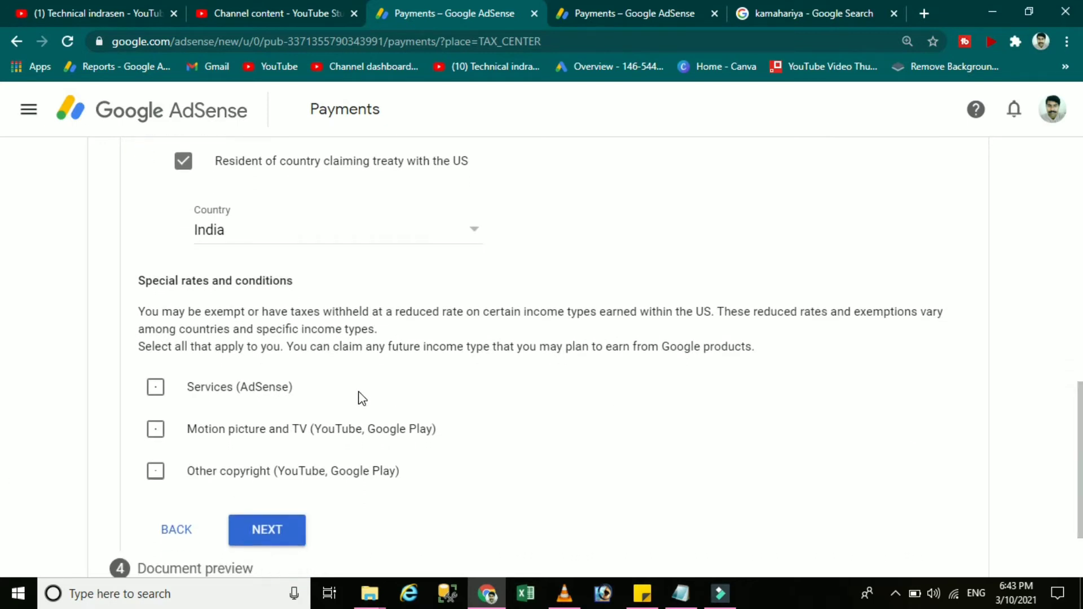
scroll(1, 479, down, 1)
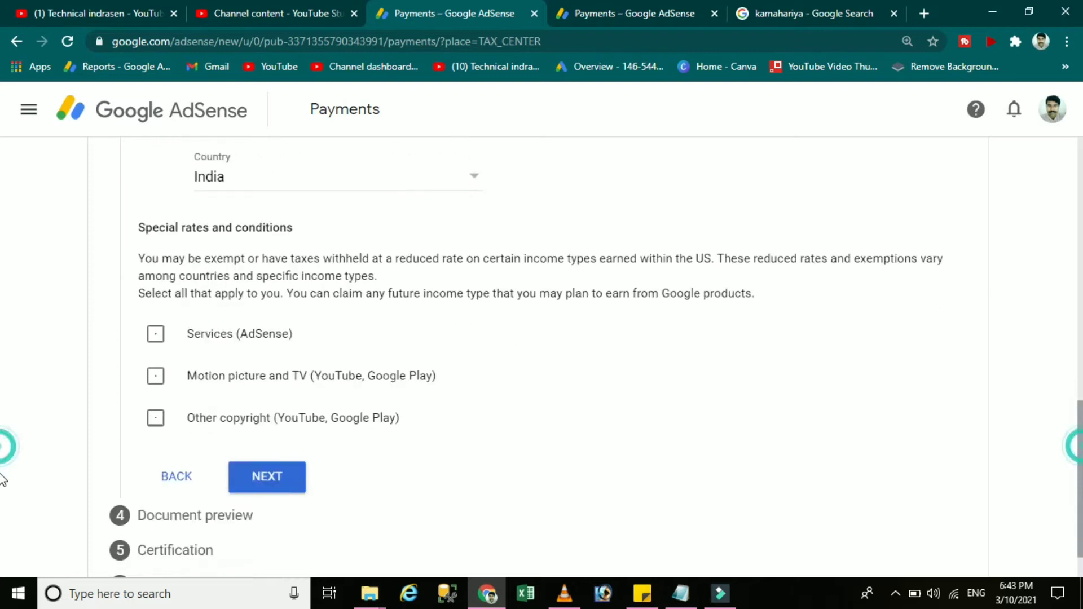
scroll(3, 479, down, 1)
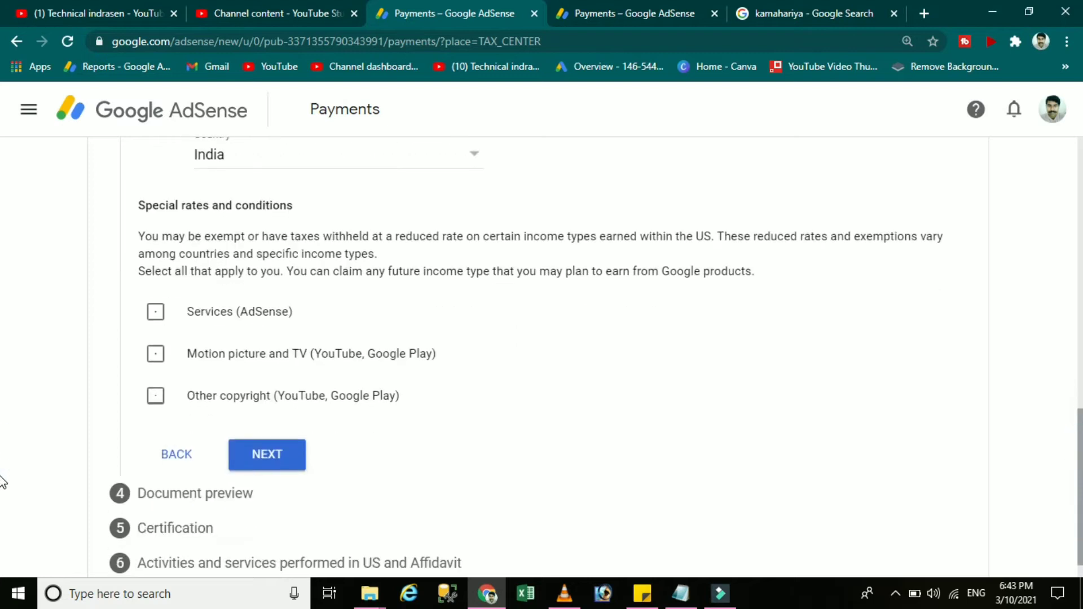
click(154, 316)
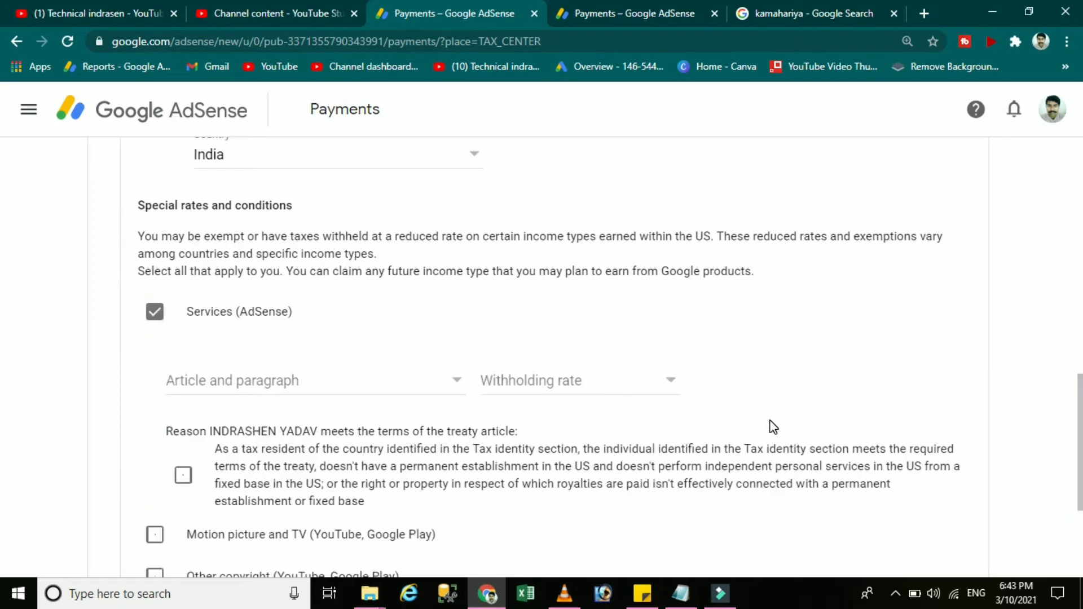
scroll(2, 434, down, 2)
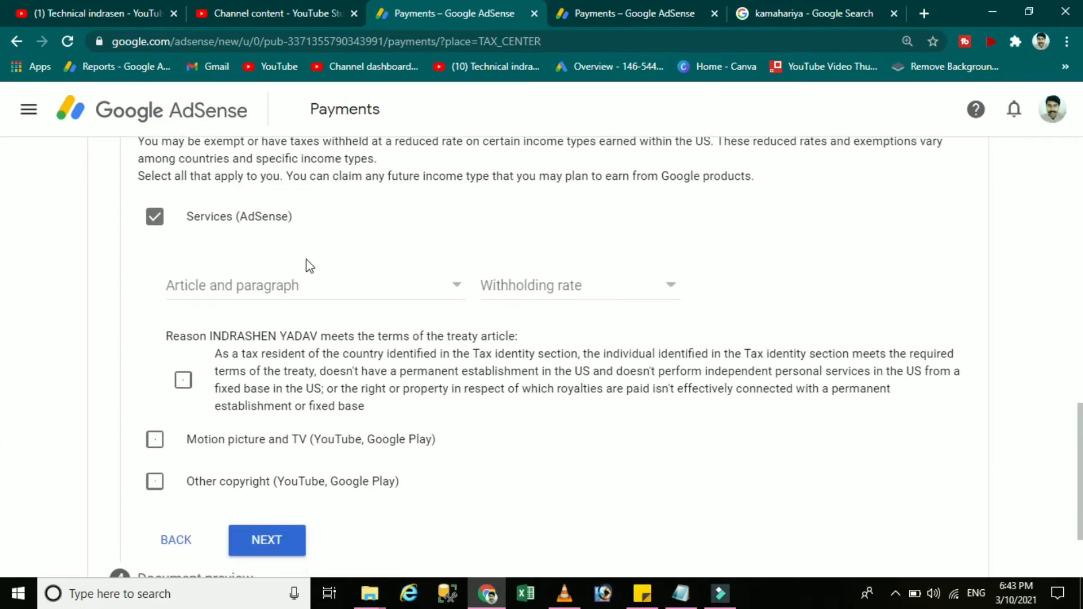
click(291, 286)
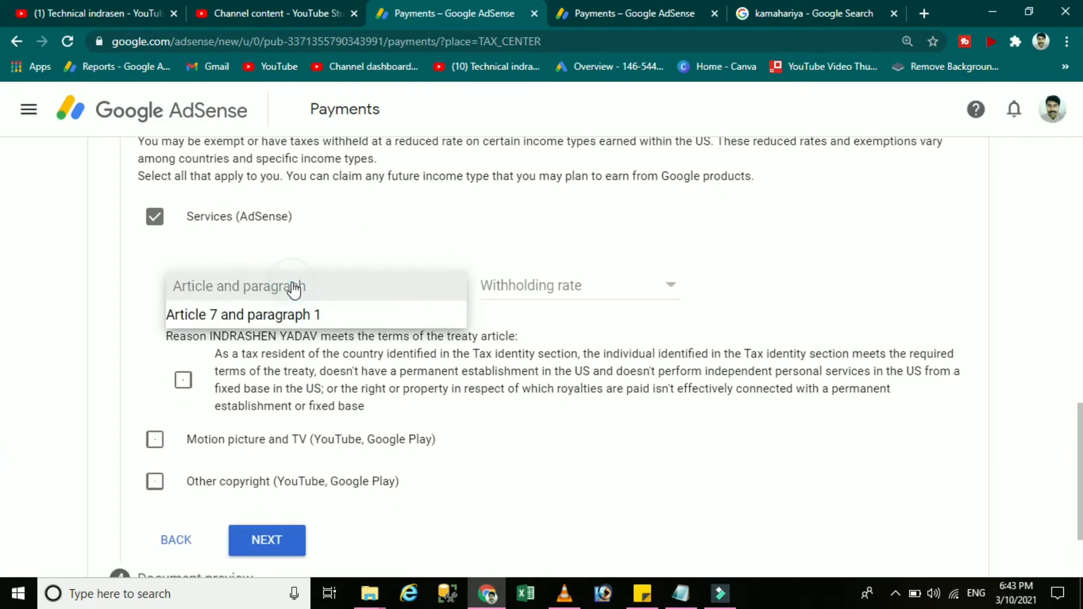
click(297, 320)
click(571, 291)
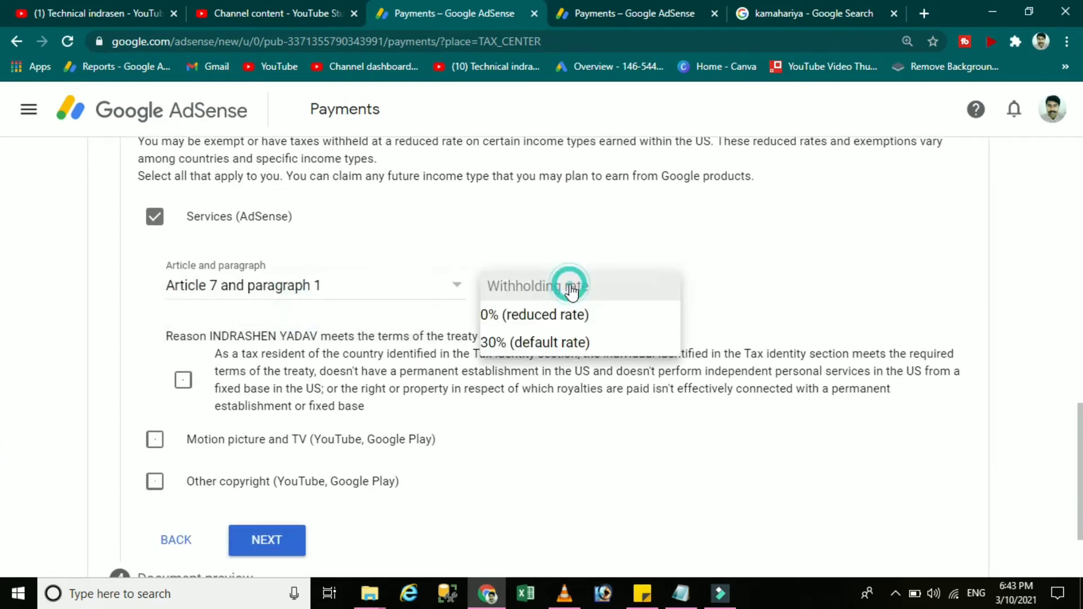
click(569, 314)
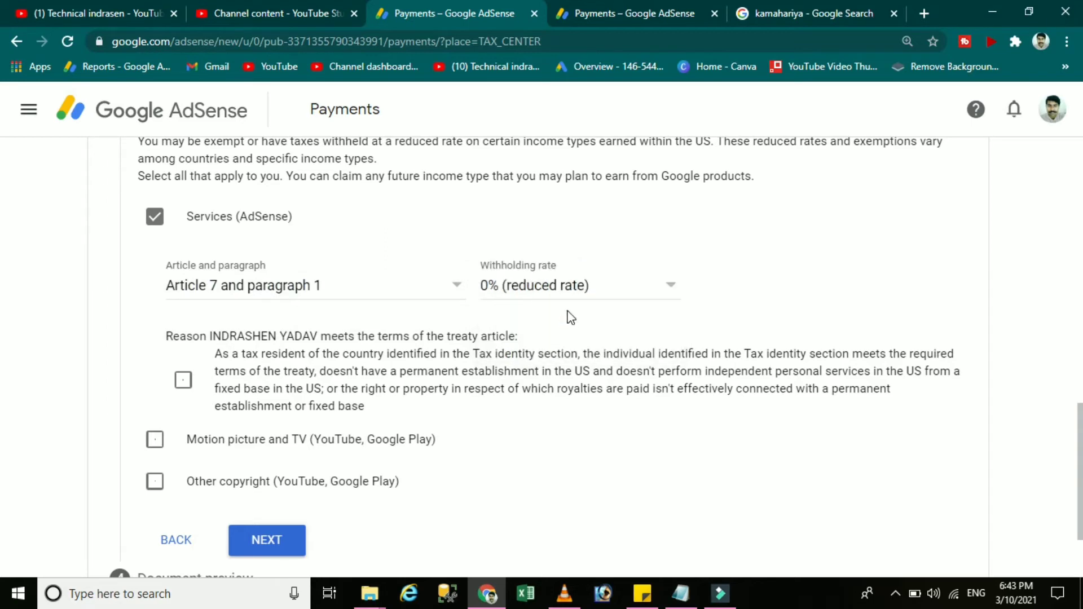
scroll(2, 457, down, 1)
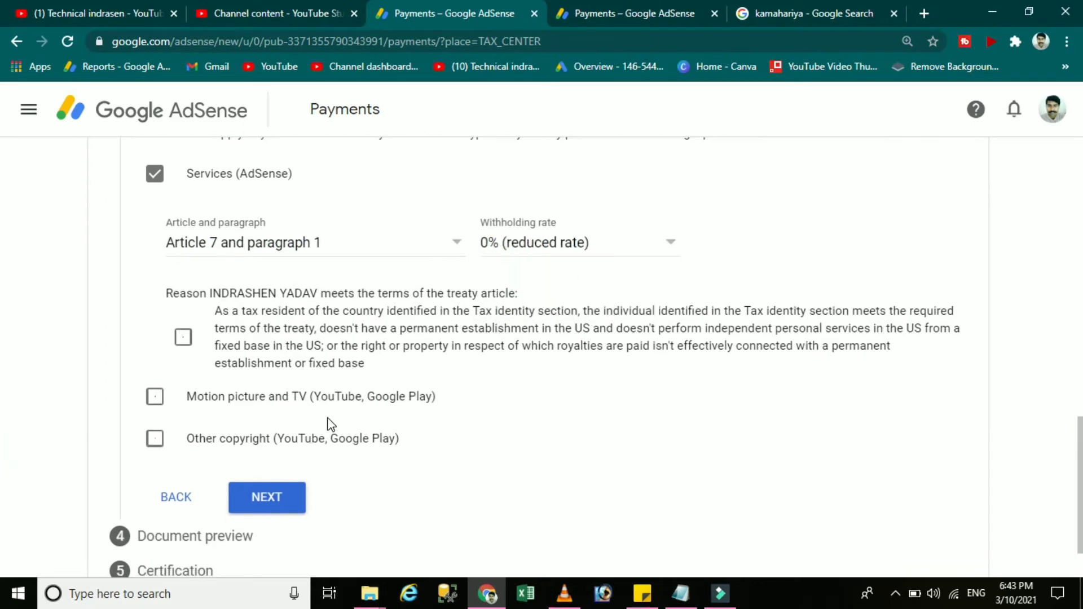
click(184, 346)
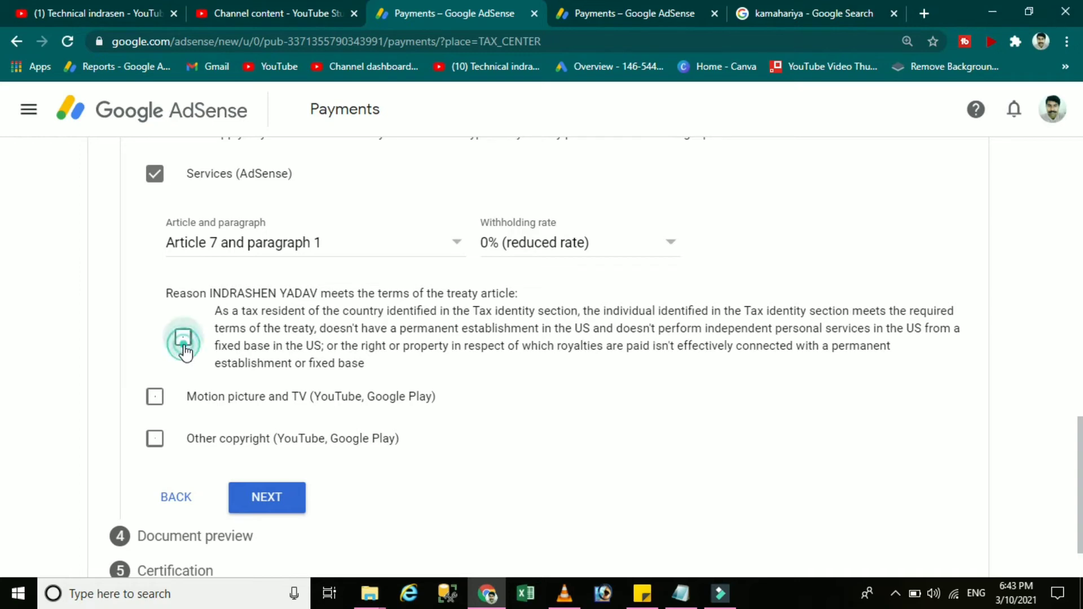
Step: Claim Motion picture and TV under Article 12 and paragraph 2A II at 15% (reduced rate), and confirm the reason for meeting the treaty terms
click(154, 402)
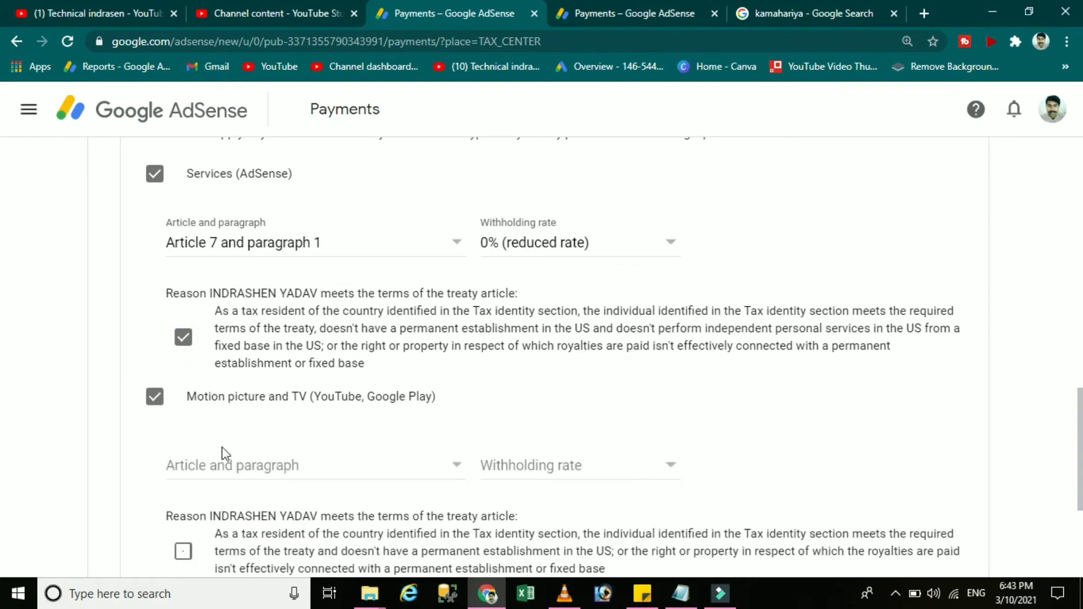
click(237, 474)
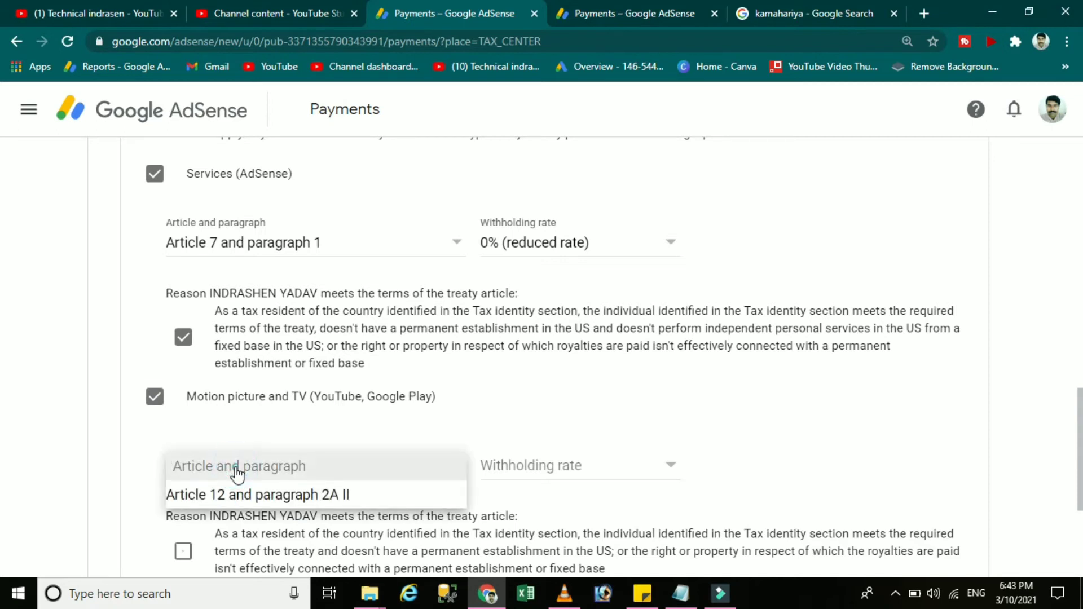
click(247, 492)
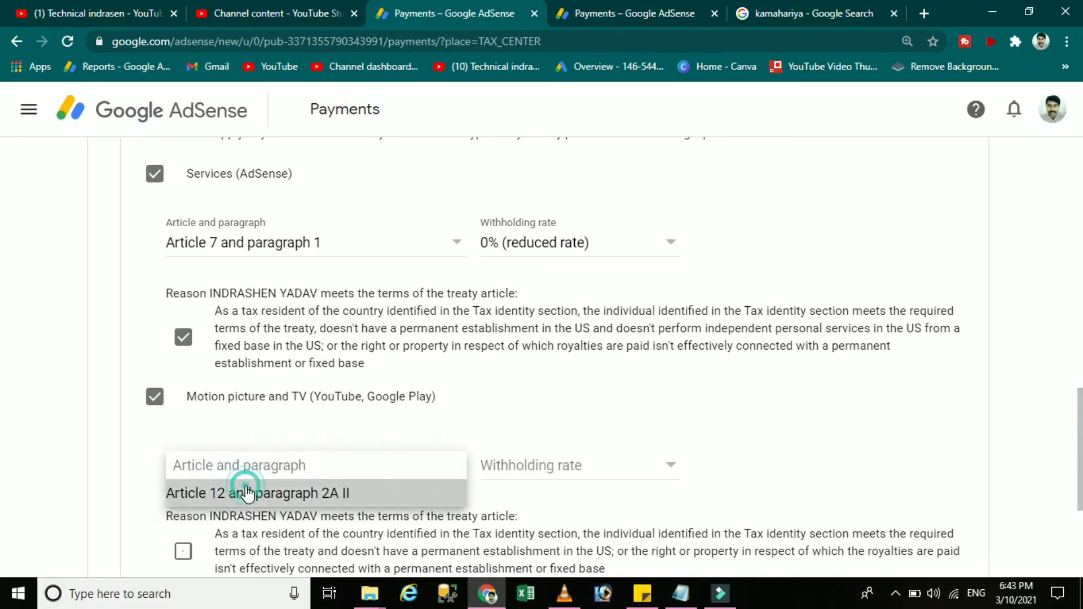
click(531, 467)
click(543, 495)
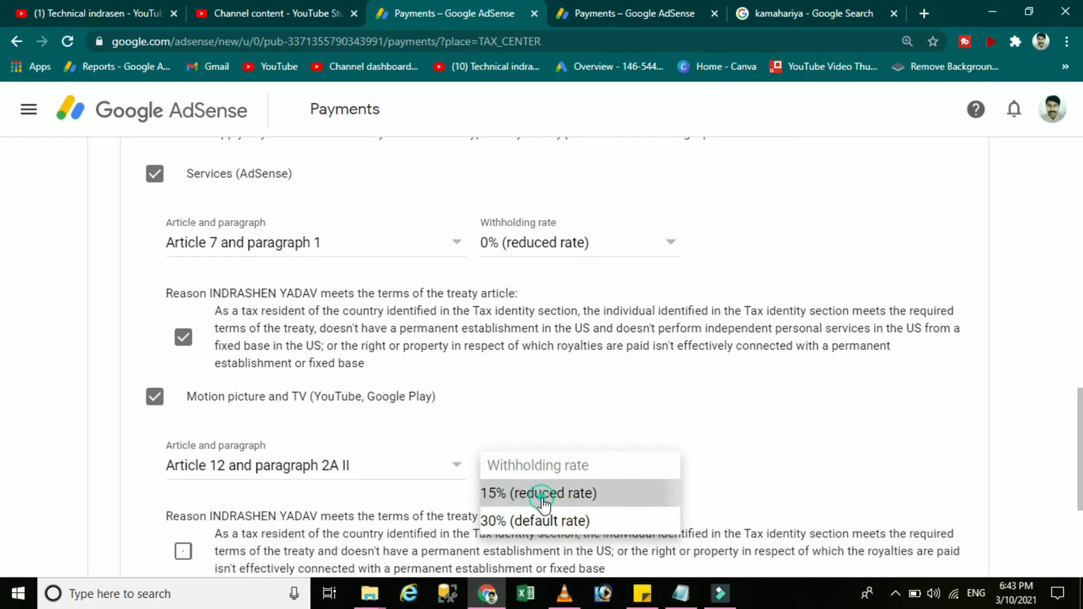
scroll(3, 412, down, 2)
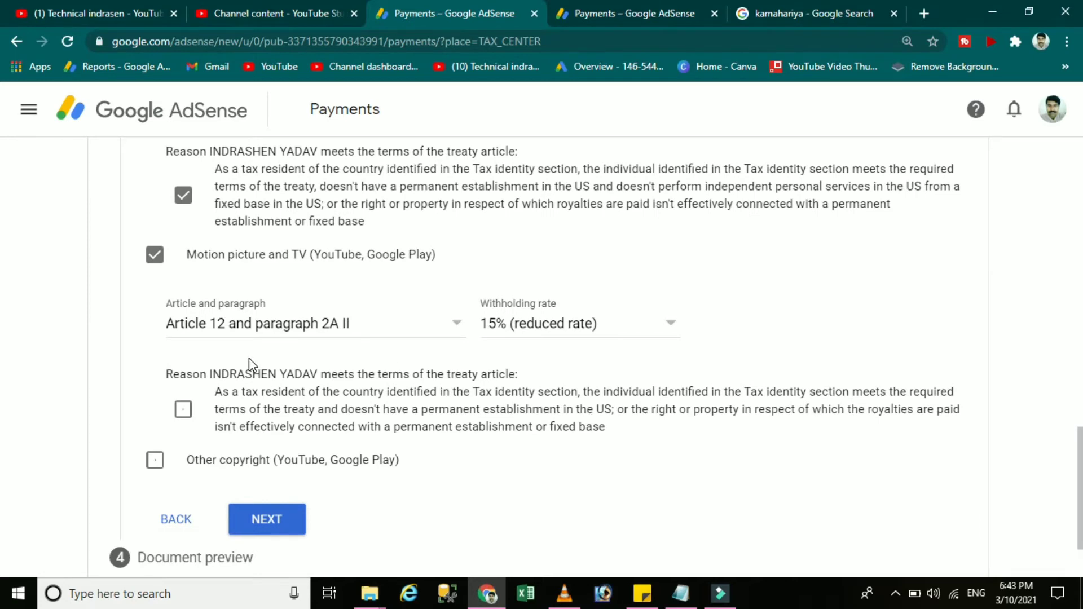
click(183, 410)
Step: Claim Other copyright under Article 12 and paragraph 2A II at 15% (reduced rate), confirm the treaty reason, and continue to the document preview
click(154, 460)
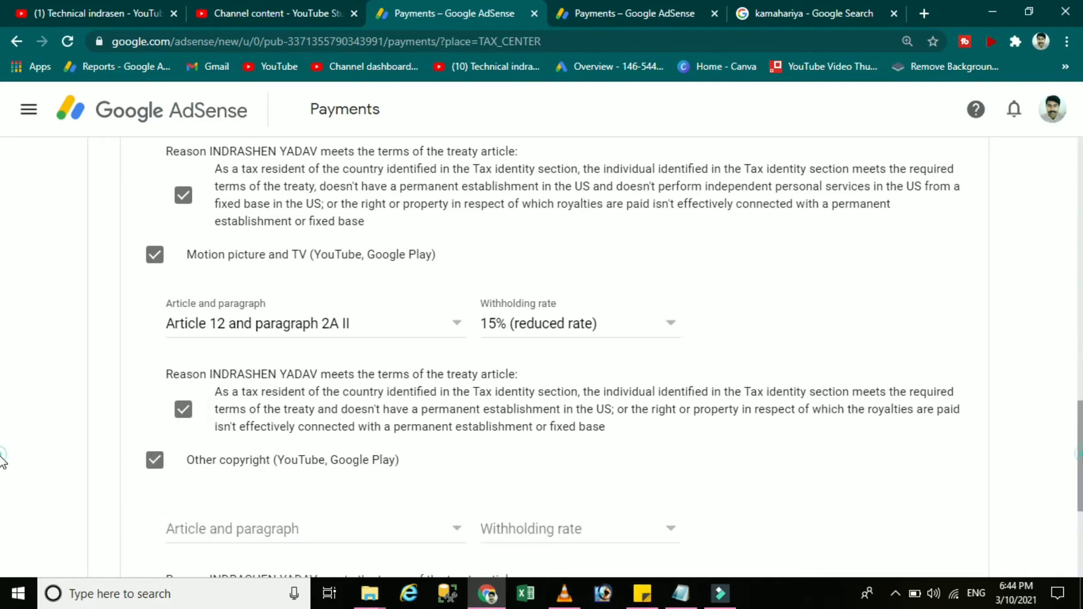
scroll(687, 432, down, 2)
click(394, 378)
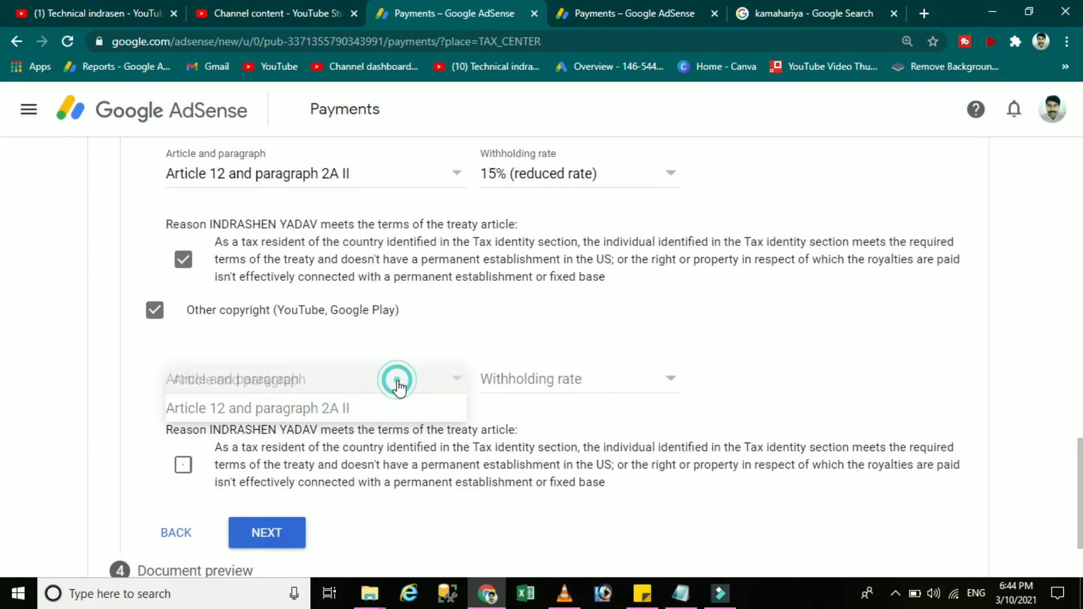
click(339, 420)
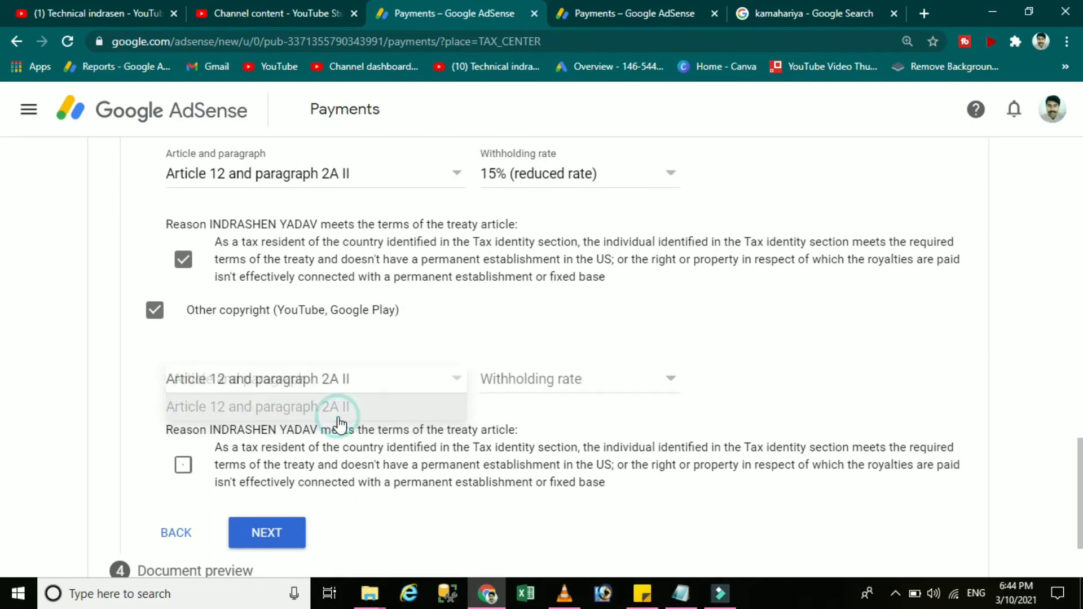
click(563, 376)
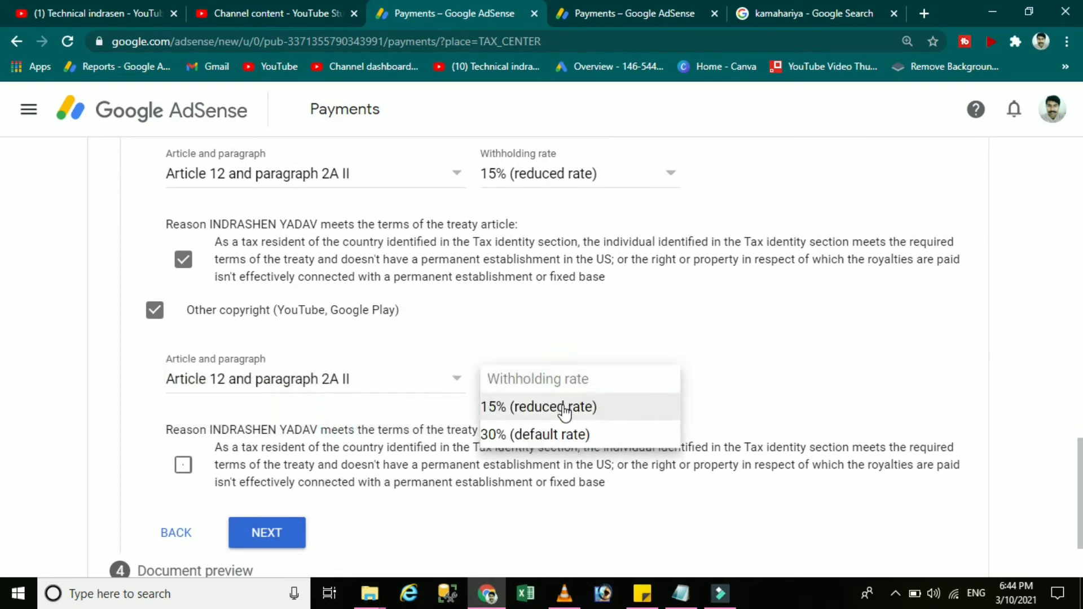
click(563, 408)
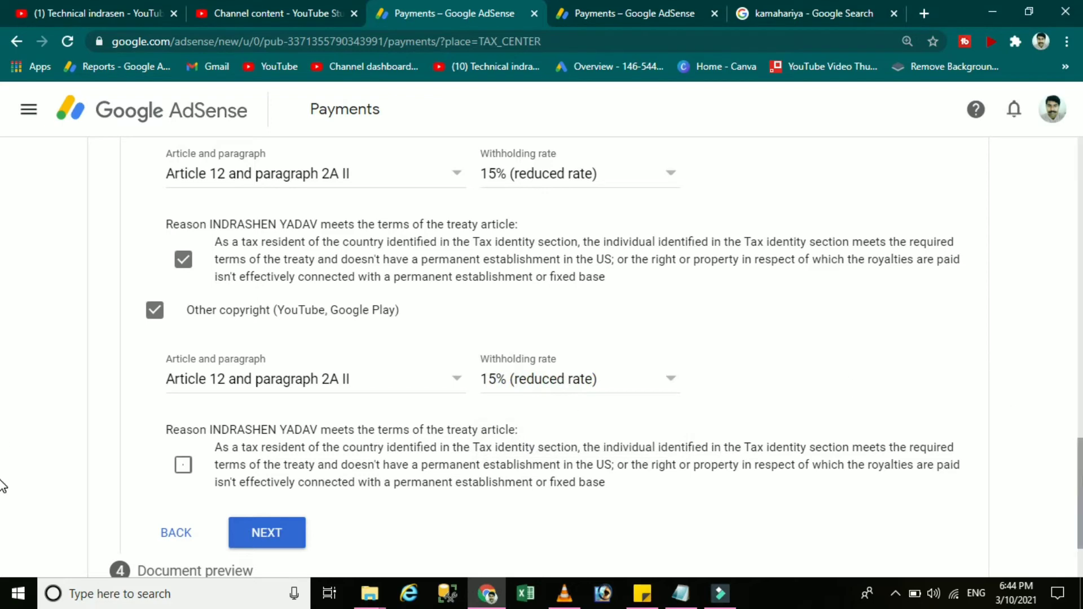
scroll(3, 485, down, 2)
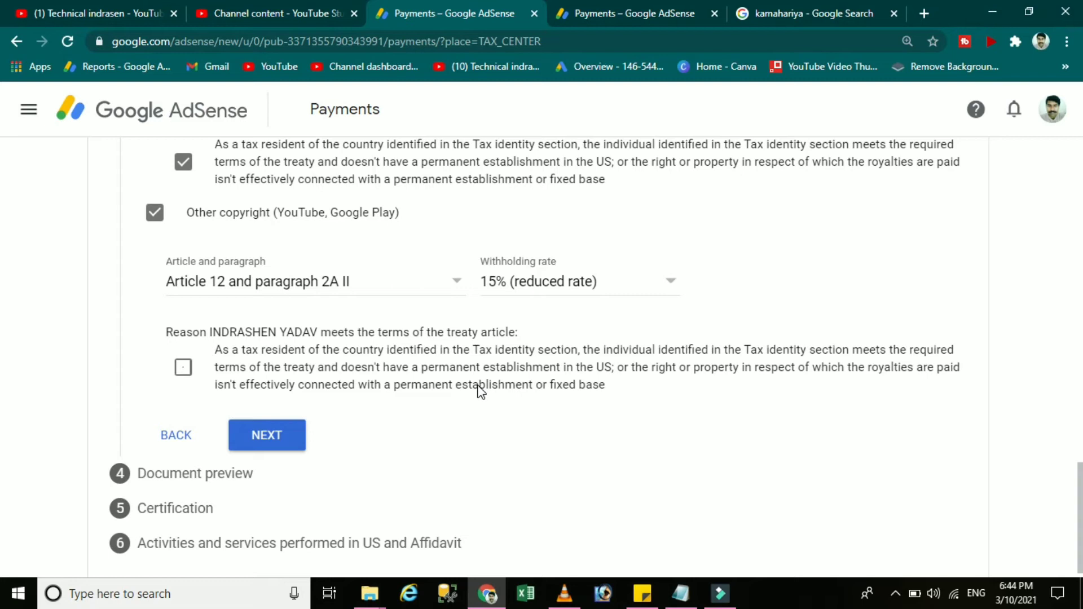
click(184, 370)
click(268, 436)
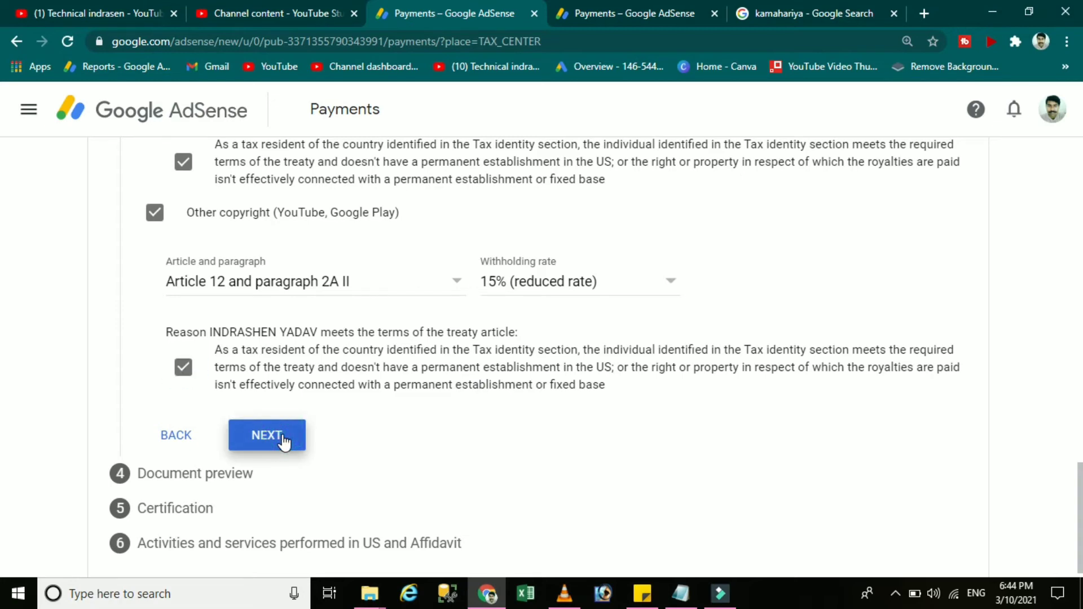
Step: Confirm that the generated W-8BEN tax documents have been reviewed and are true, correct and complete, and continue to Certification
key(ctrl+minus)
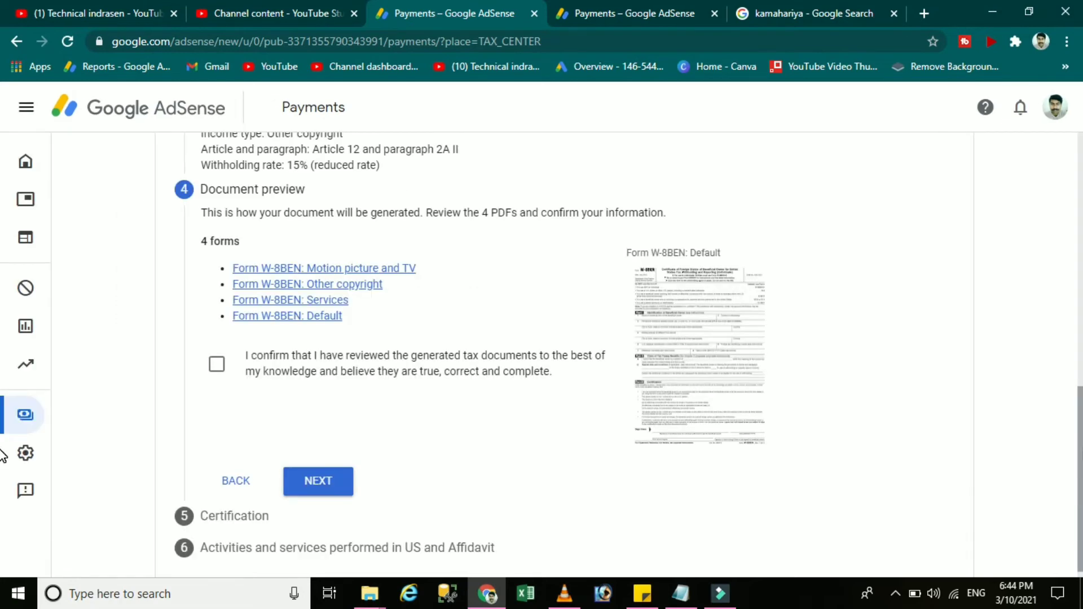
scroll(1072, 448, up, 1)
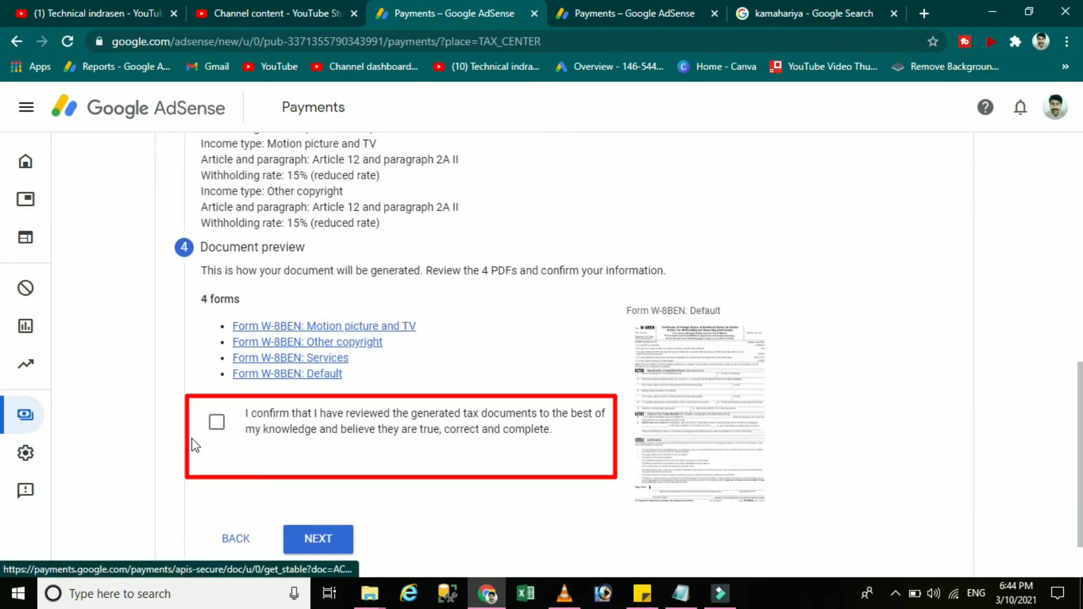
click(217, 427)
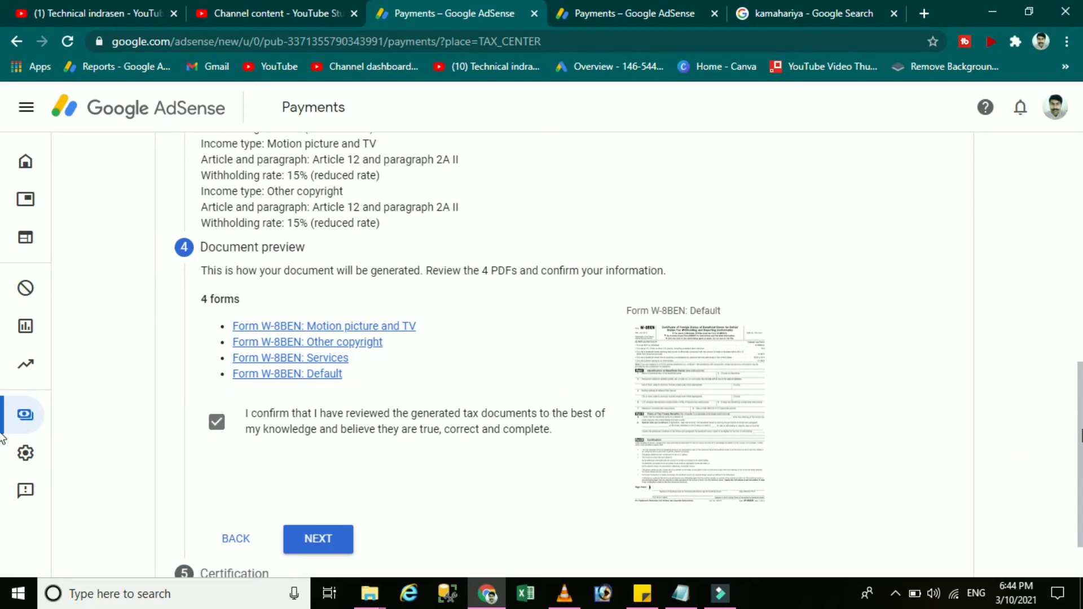
scroll(2, 431, down, 1)
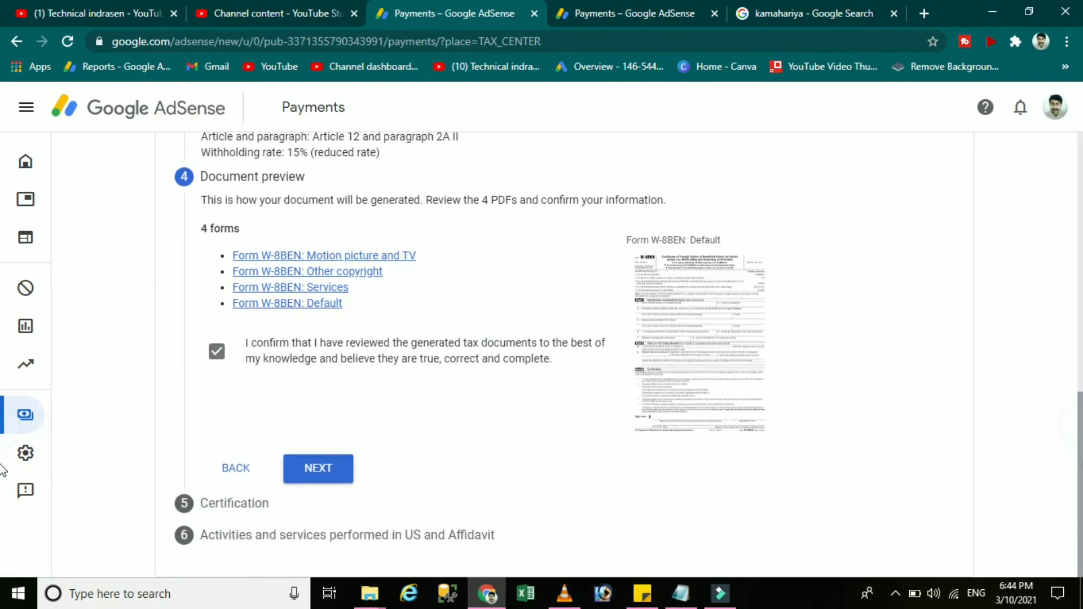
click(320, 467)
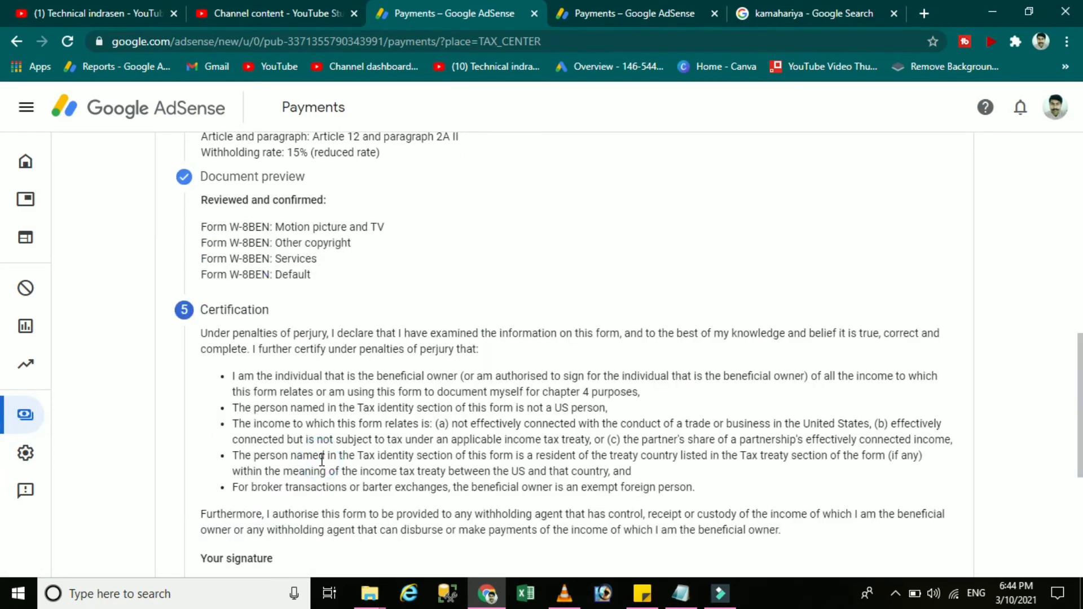
Step: Sign the certification by entering the beneficial owner's full legal name as the signature
scroll(3, 451, down, 4)
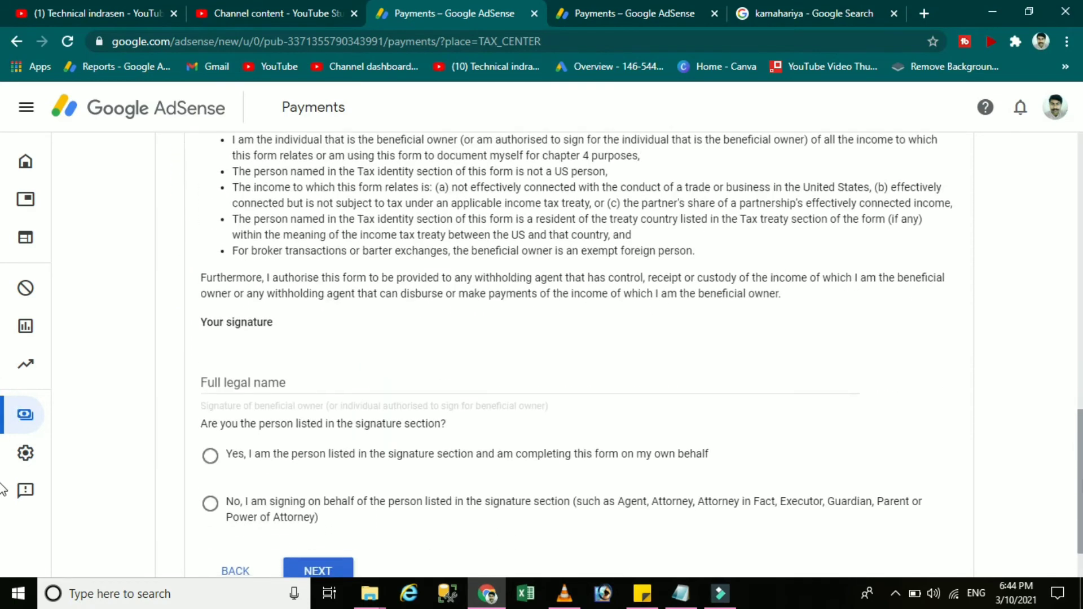
scroll(2, 489, down, 1)
scroll(3, 468, down, 1)
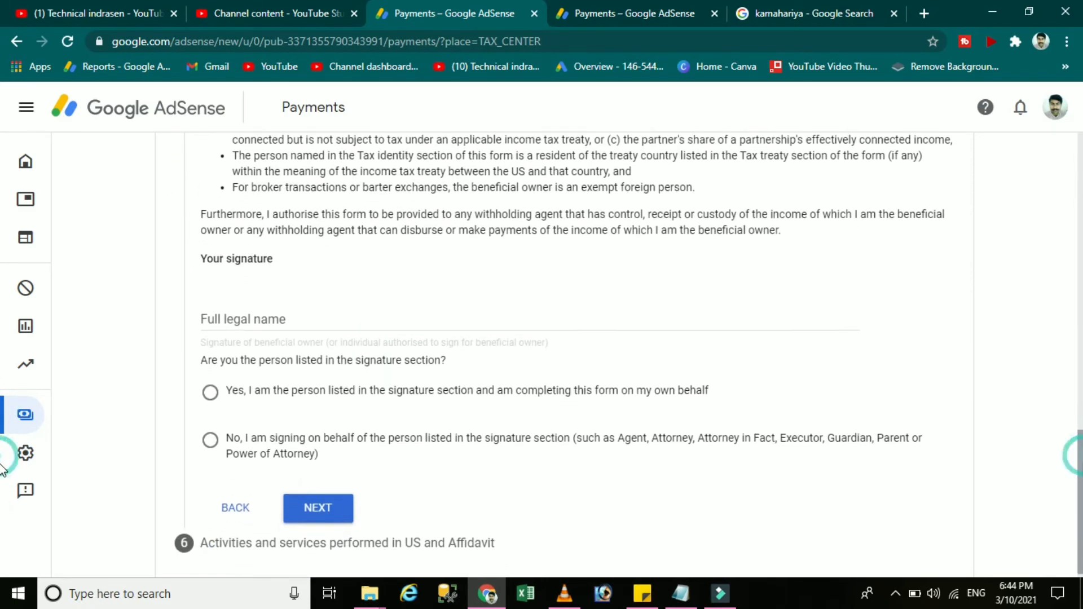
scroll(2, 468, down, 1)
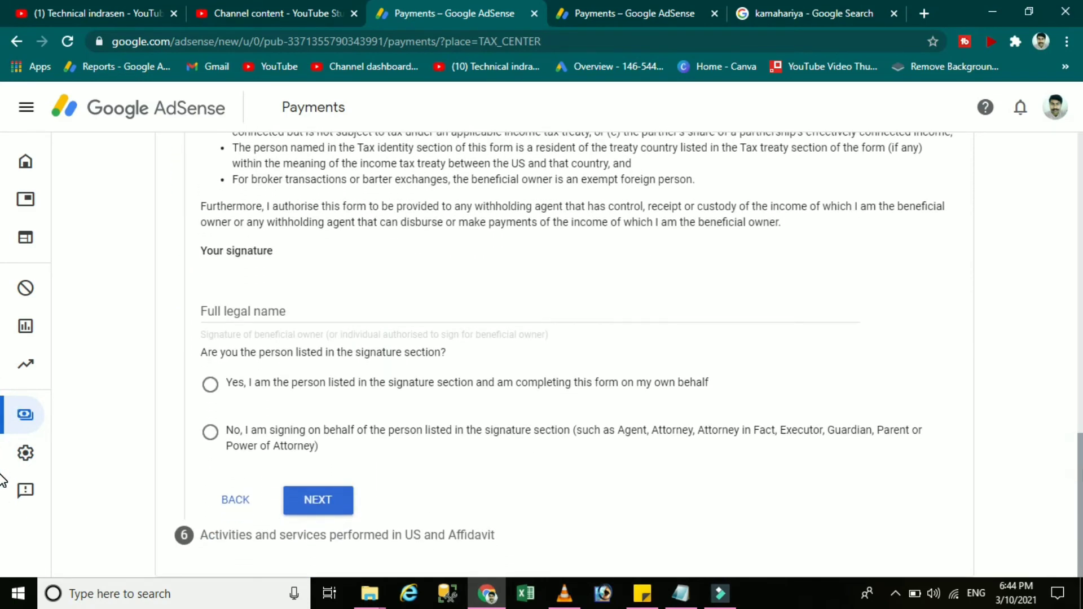
key(ctrl+plus)
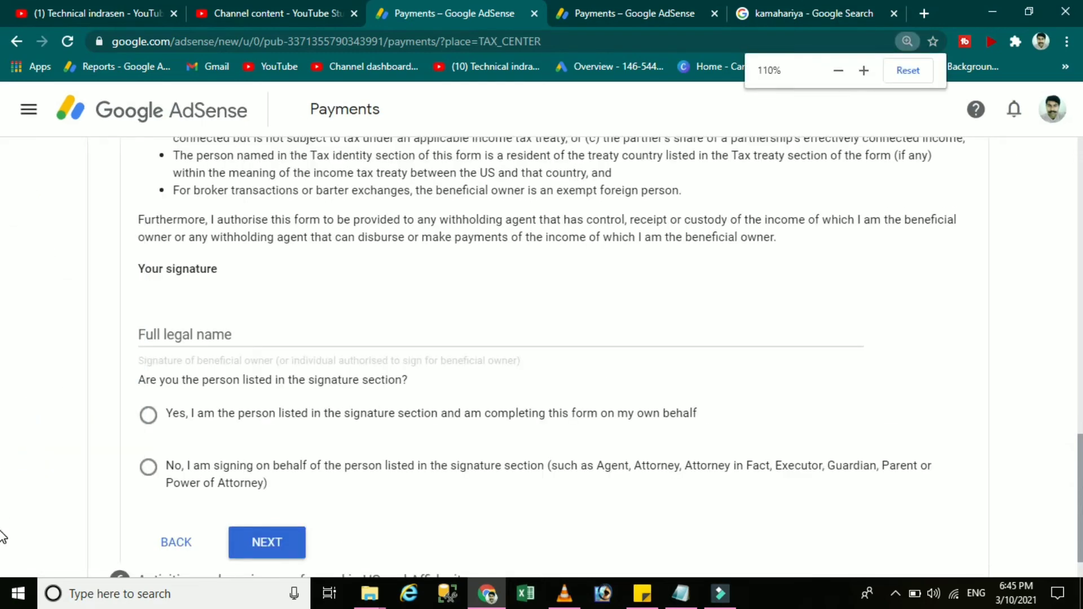
scroll(2, 533, down, 1)
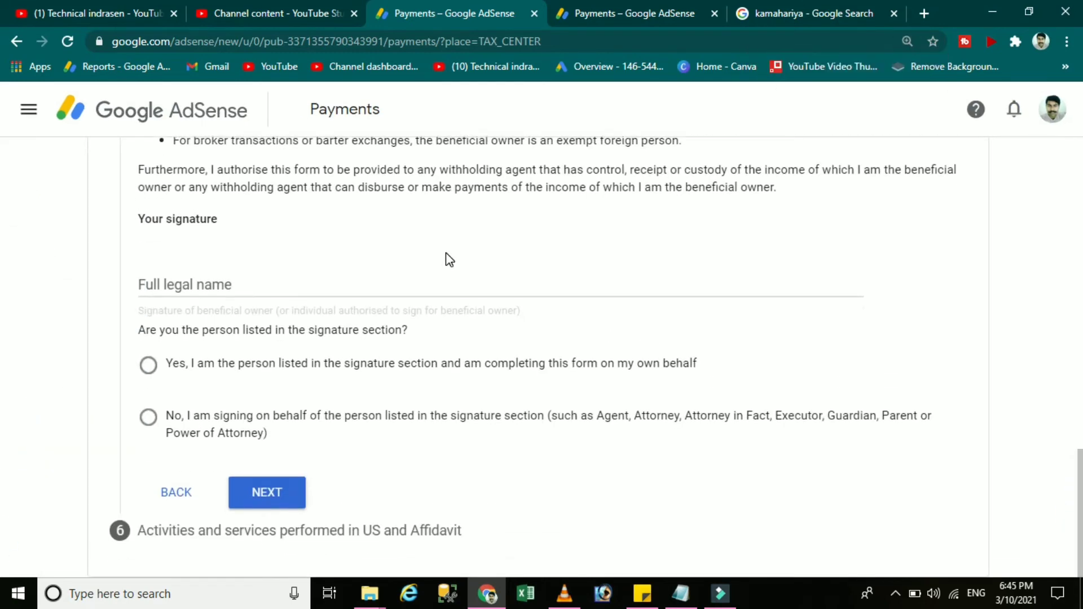
click(232, 278)
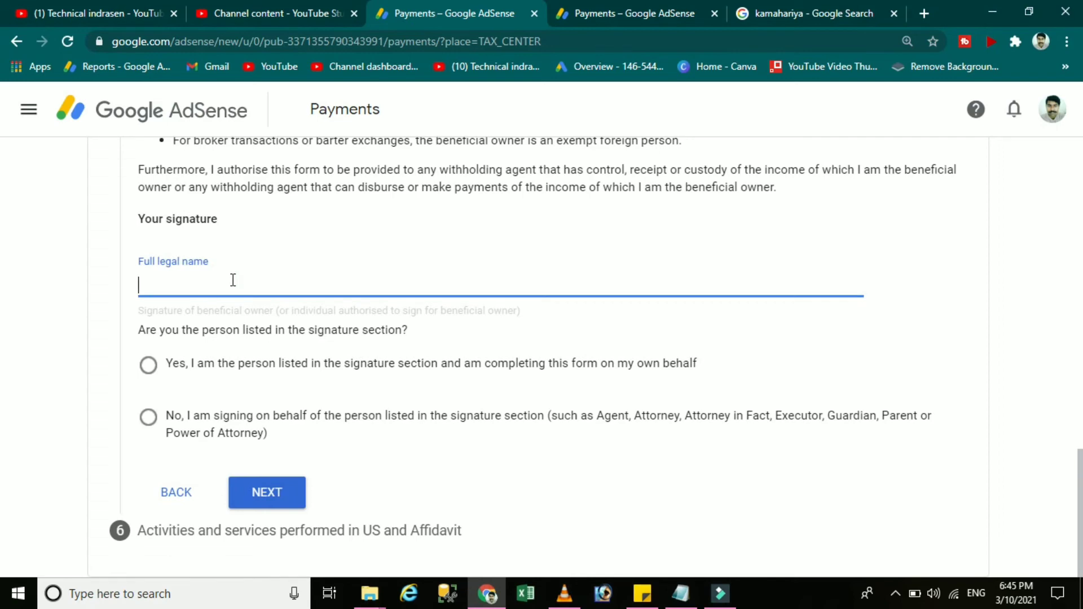
text(INDRASHEN YADAV)
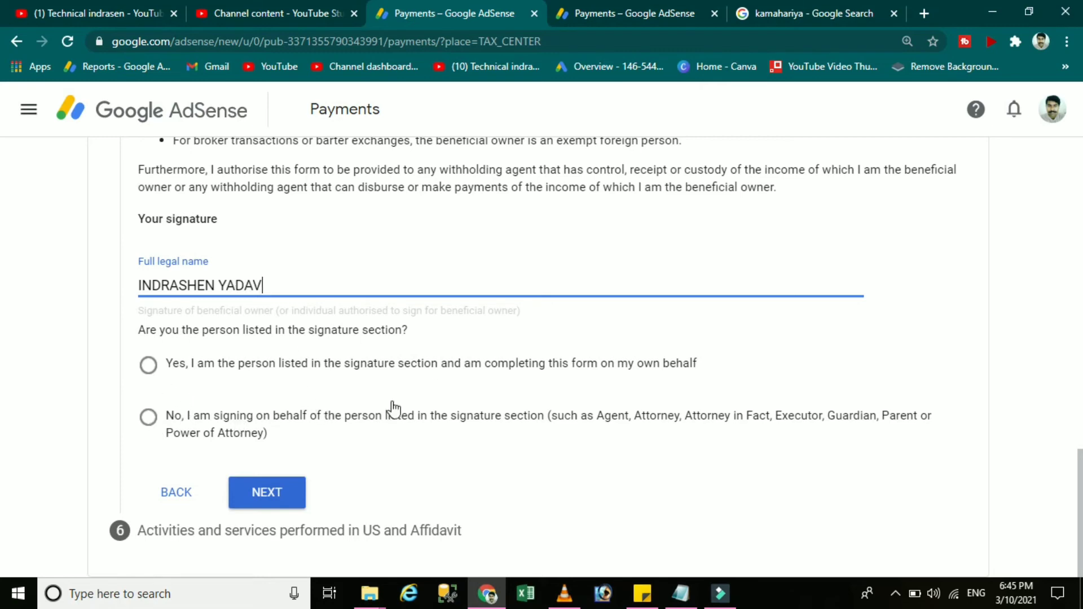
Step: Declare being the person listed in the signature section, completing the form on one's own behalf, and continue to the affidavit
click(148, 416)
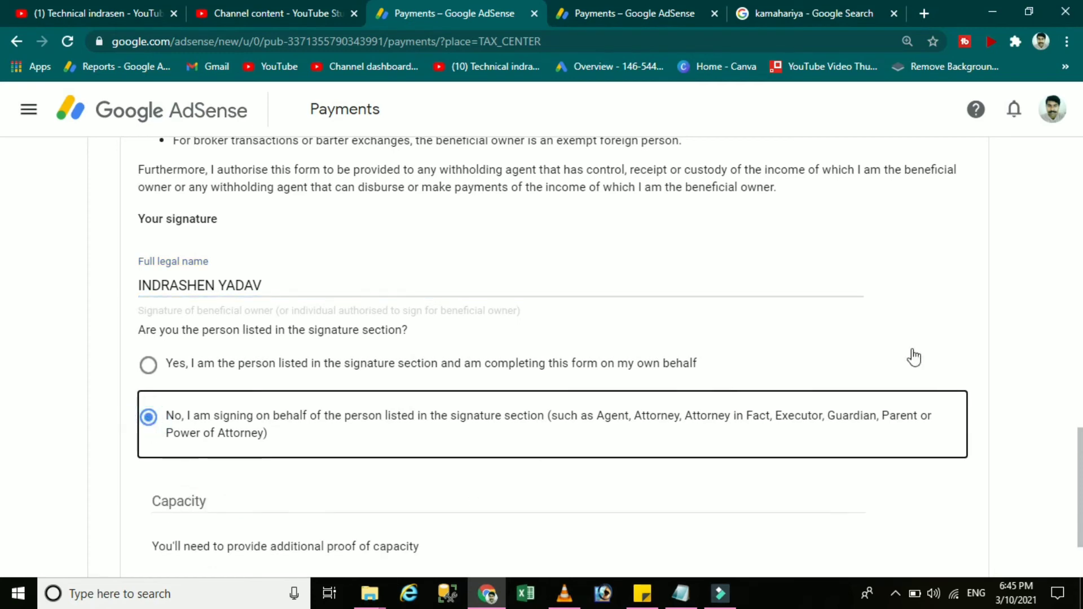
scroll(3, 479, down, 1)
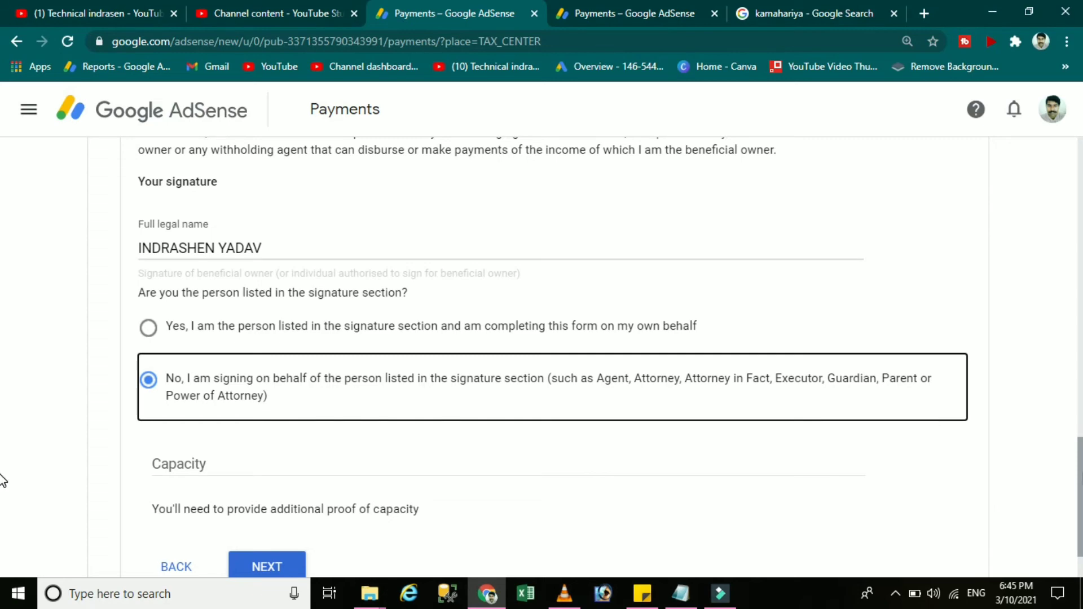
key(ctrl+minus)
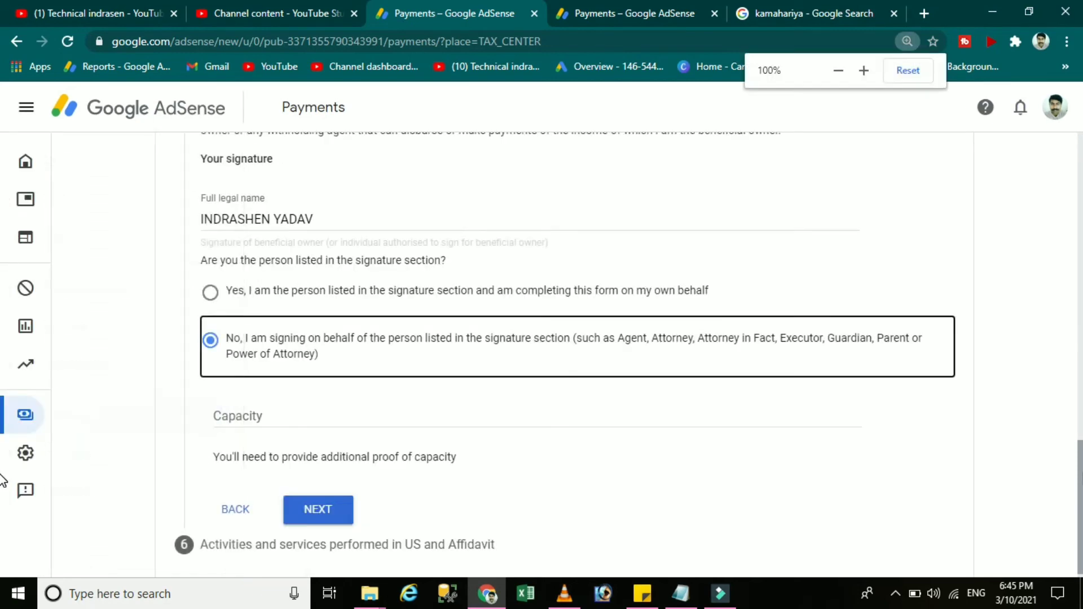
key(Up)
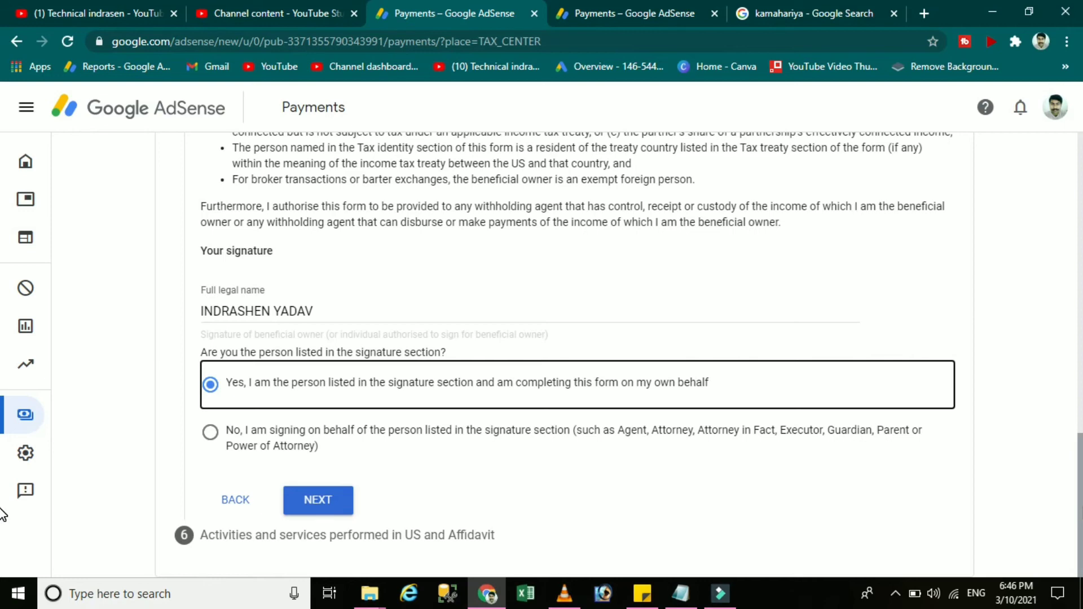
click(303, 504)
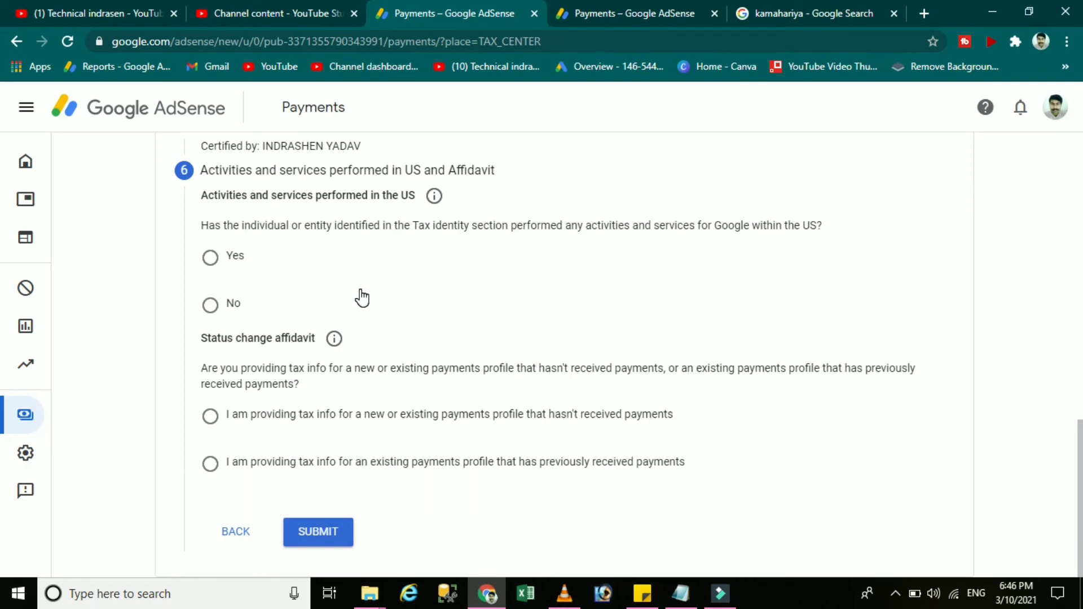
Step: Answer No to US activities with the outside-US certification, and declare unchanged information for an existing payments profile that has previously received payments
click(211, 304)
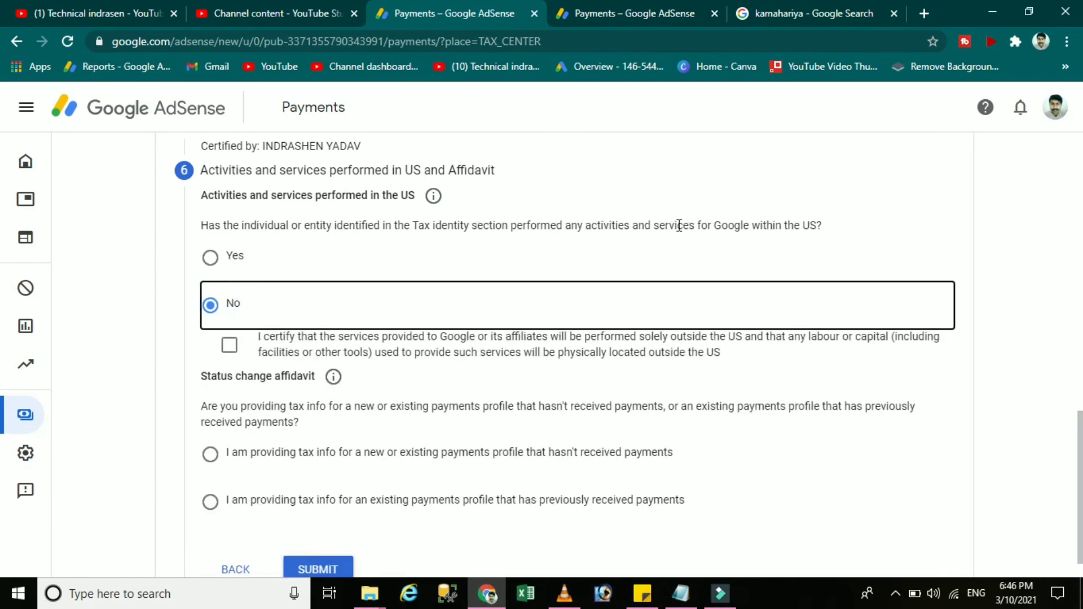
click(229, 345)
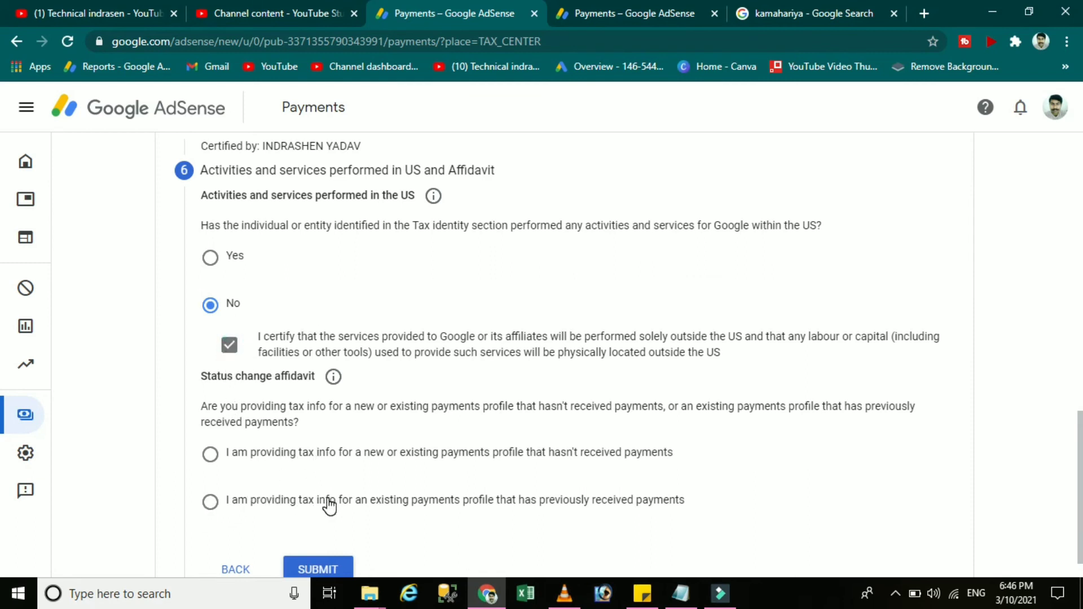
scroll(3, 473, down, 1)
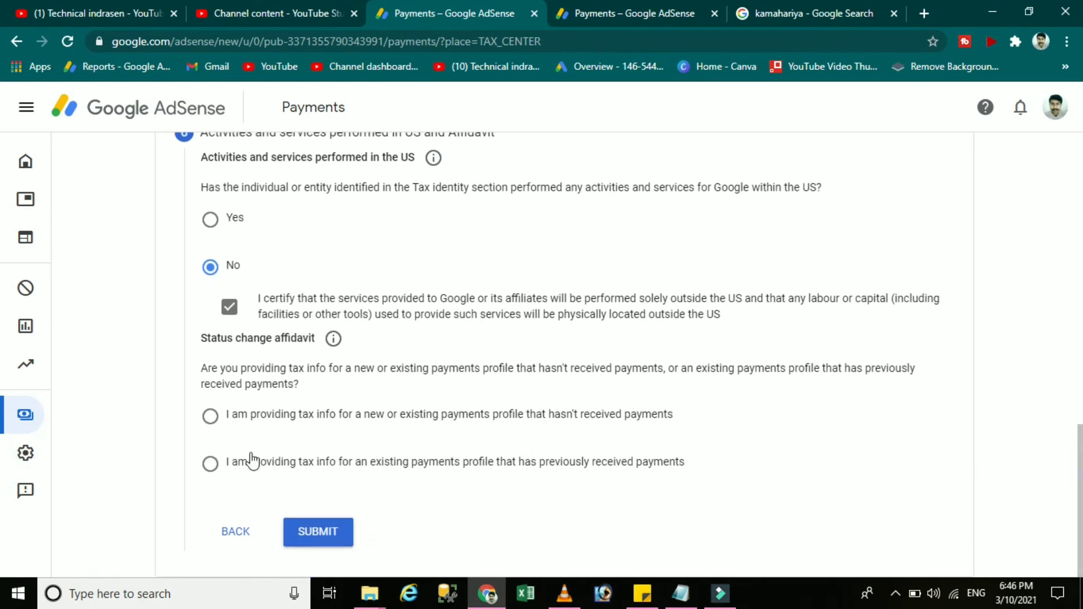
click(208, 472)
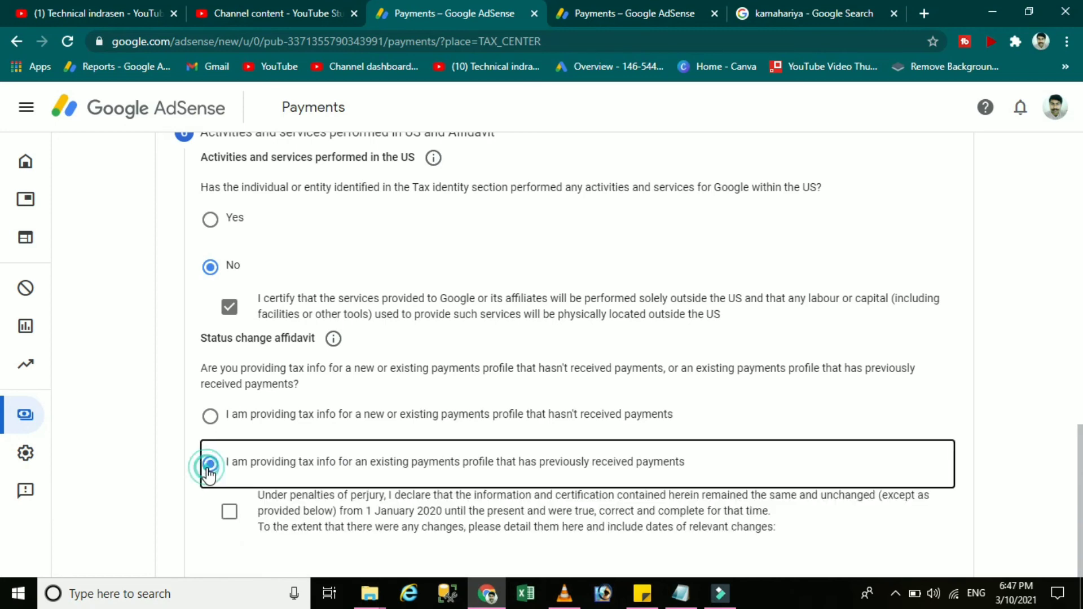
click(227, 524)
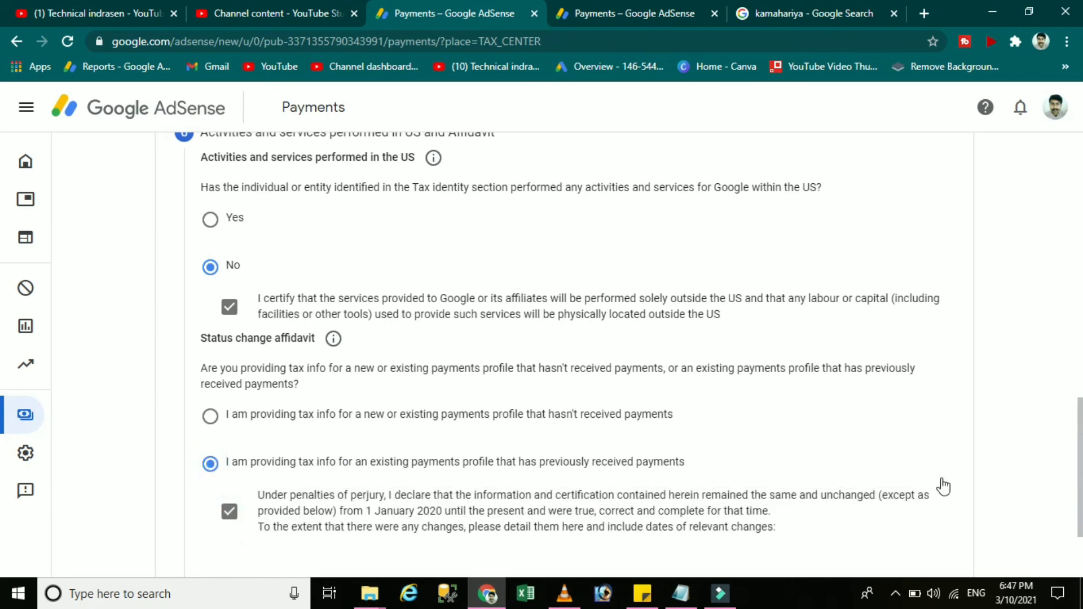
scroll(3, 516, down, 2)
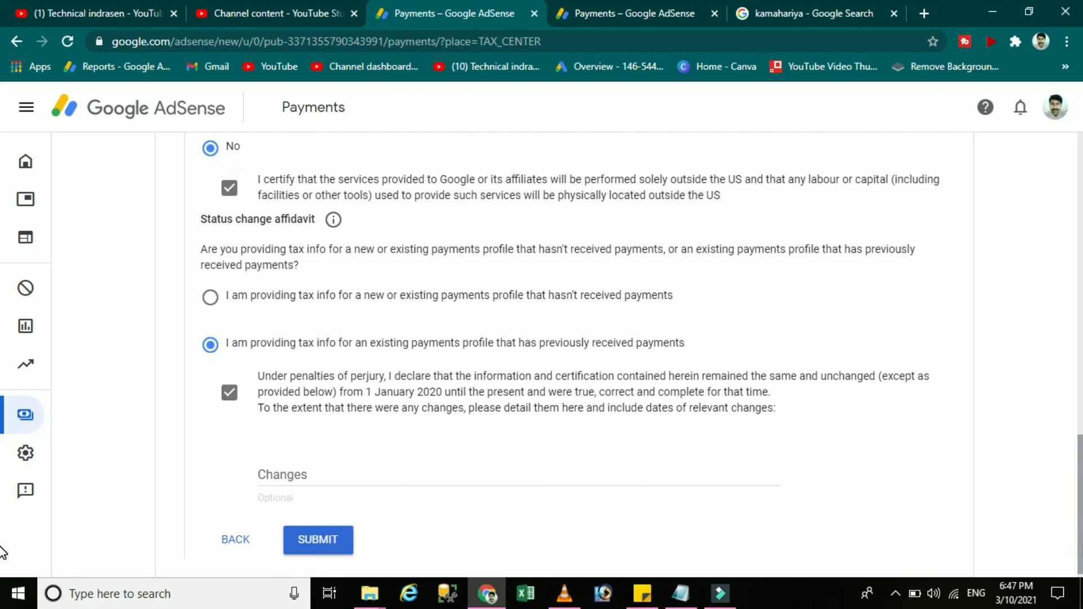
Step: Submit the completed United States tax form and review its status and withholding rates under Manage tax info
scroll(1, 549, up, 1)
scroll(2, 550, down, 1)
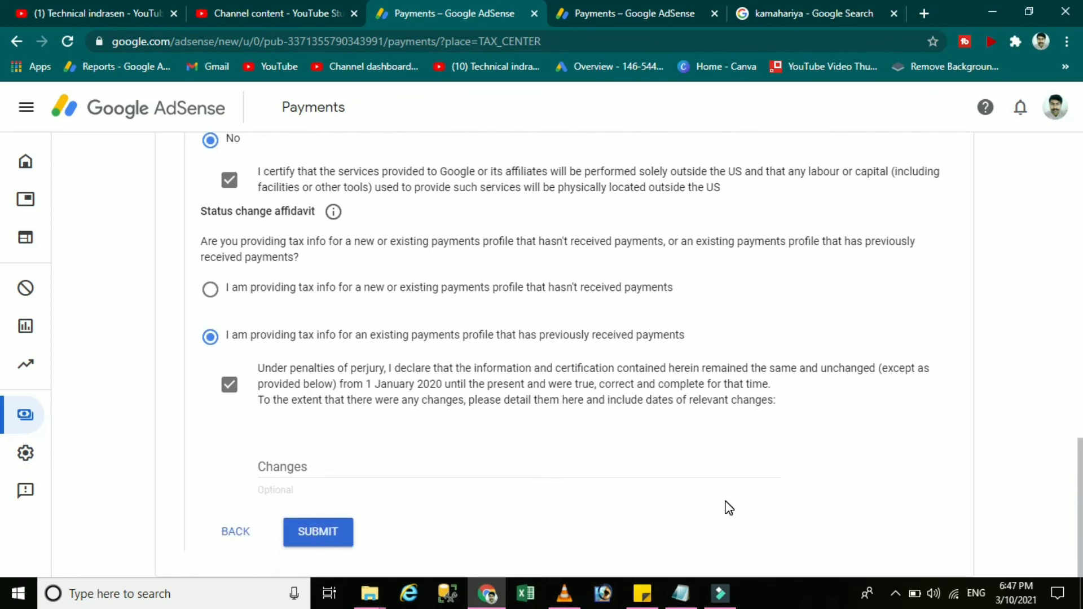
click(330, 536)
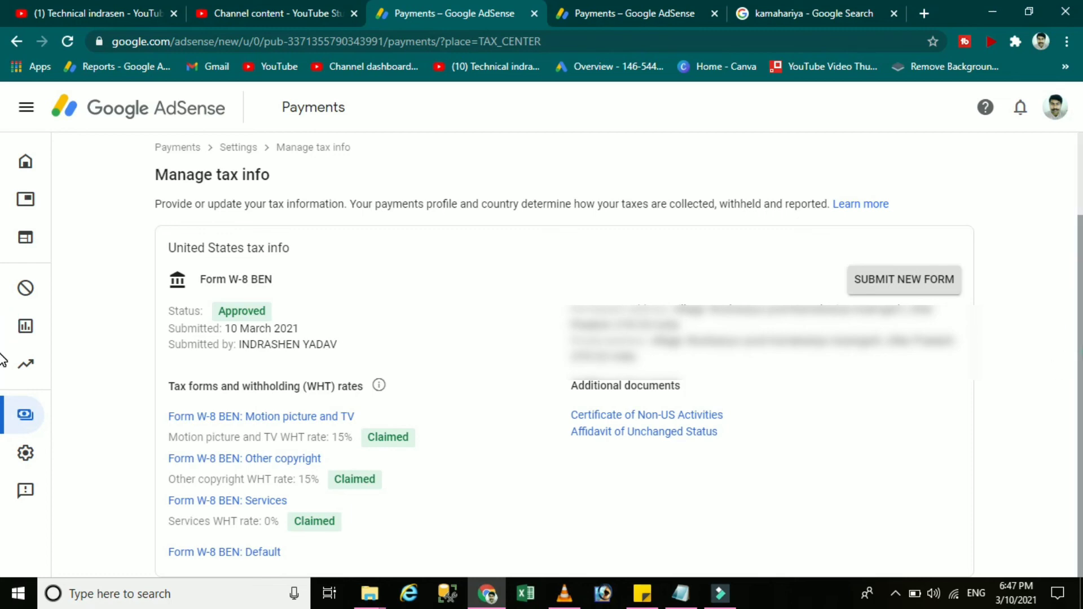
scroll(3, 367, up, 2)
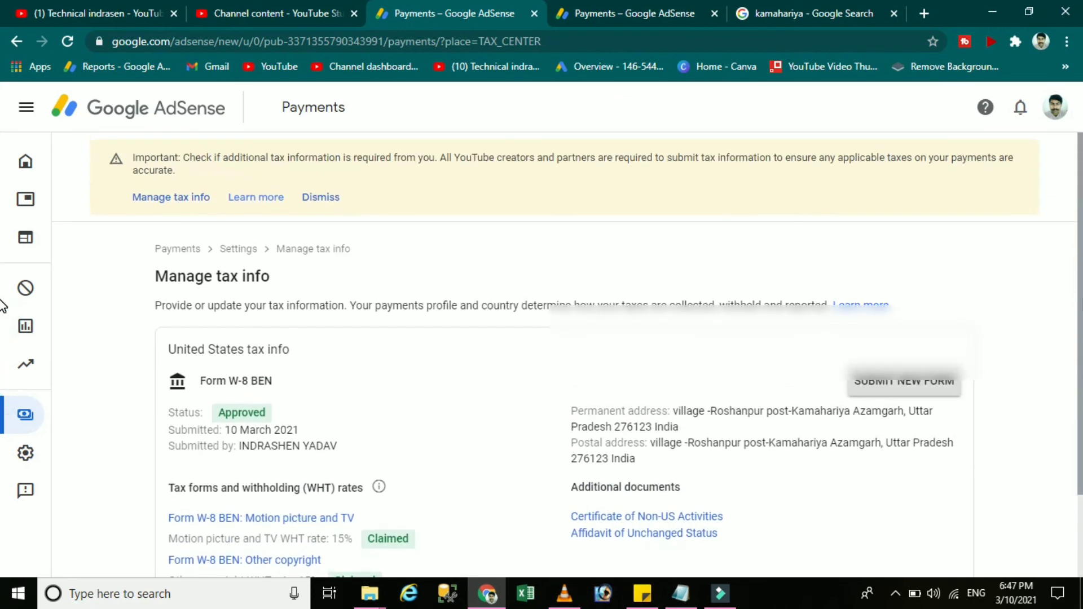
scroll(3, 361, down, 2)
scroll(3, 395, down, 1)
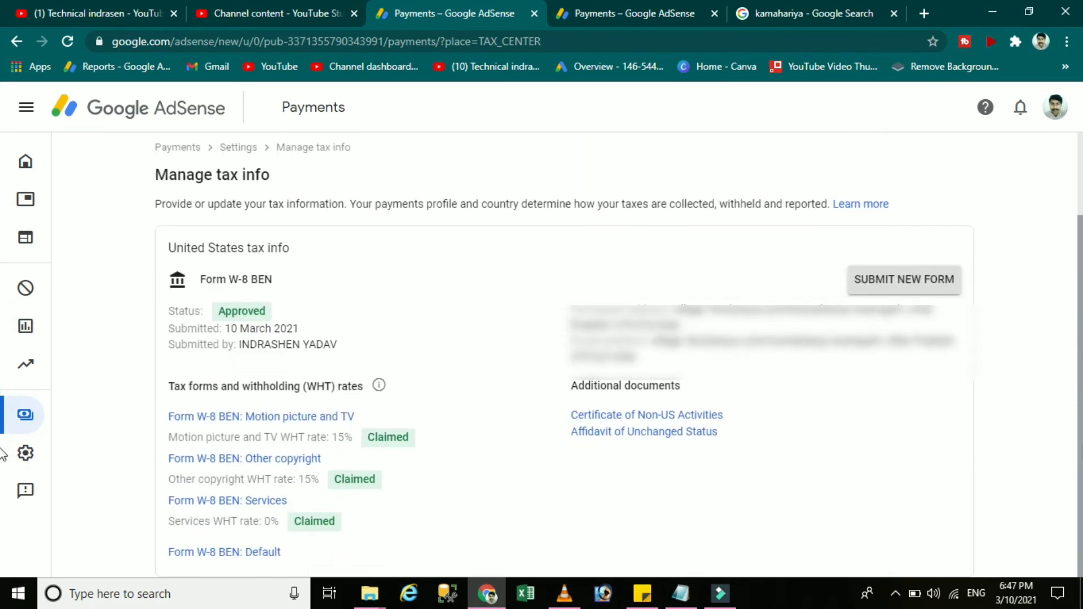
Step: Switch to the already open YouTube channel page and look over its header and uploaded videos
key(ctrl+shift+Tab)
key(ctrl+shift+Tab)
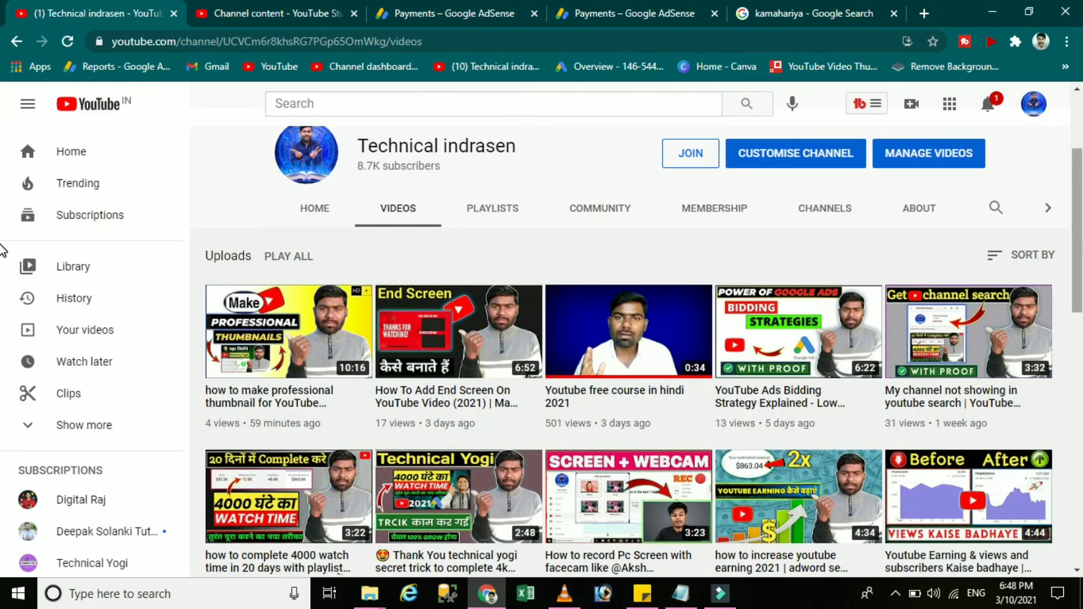
mouse_move(1077, 248)
mouse_down()
mouse_move(1078, 277)
mouse_move(1078, 231)
mouse_up()
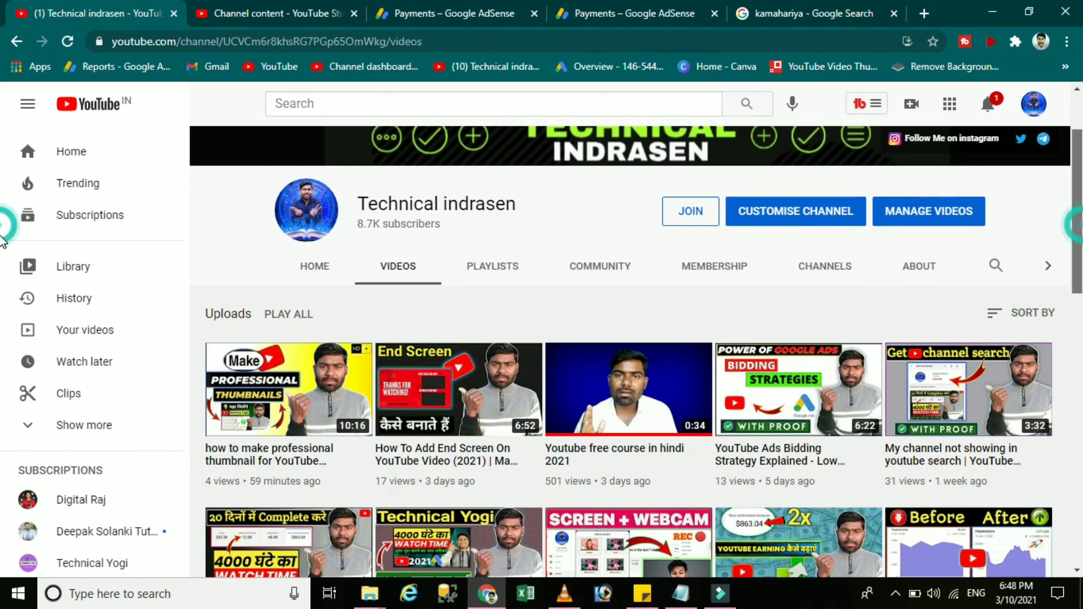
scroll(564, 349, down, 1)
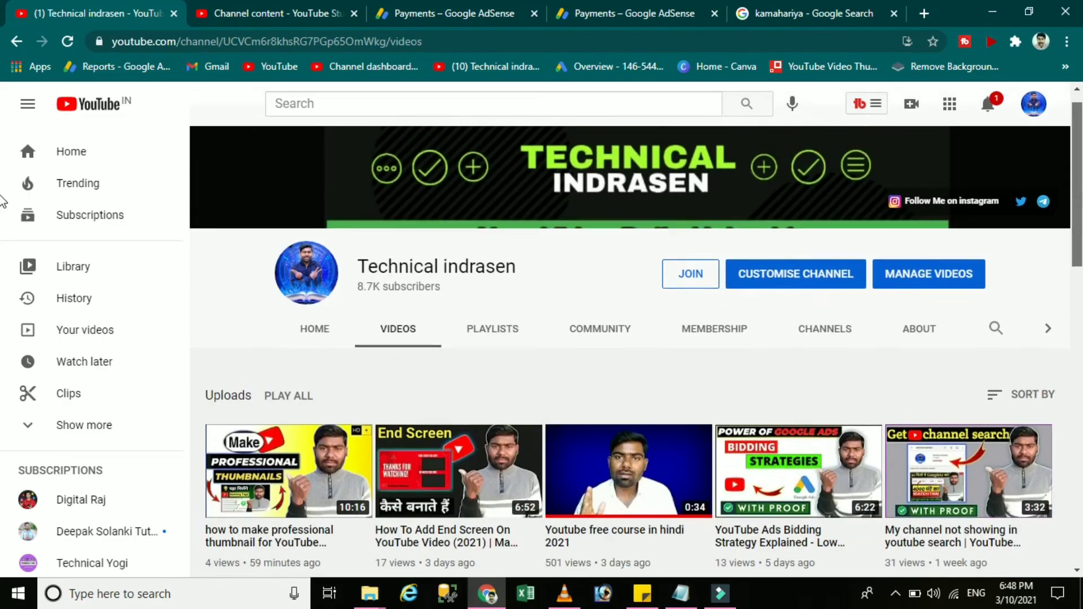
scroll(2, 203, up, 1)
scroll(2, 225, down, 2)
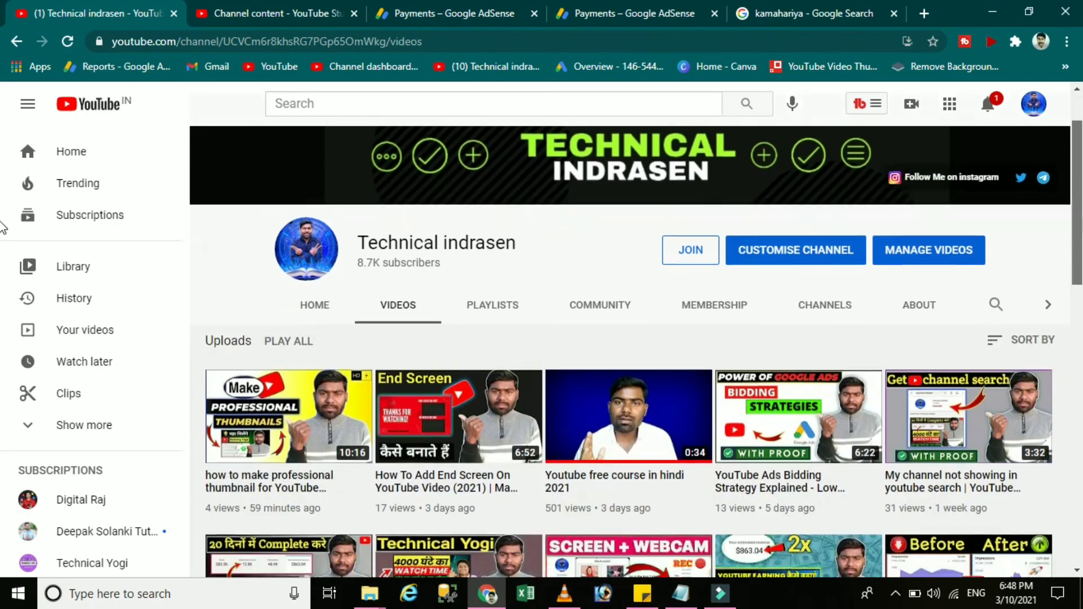
scroll(2, 236, down, 1)
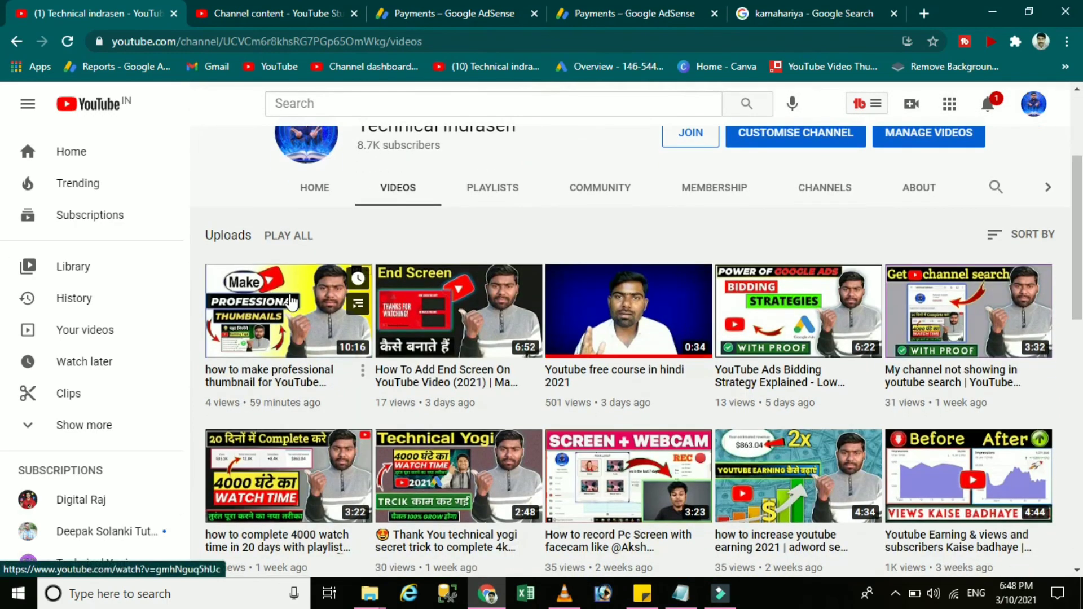
scroll(2, 321, down, 3)
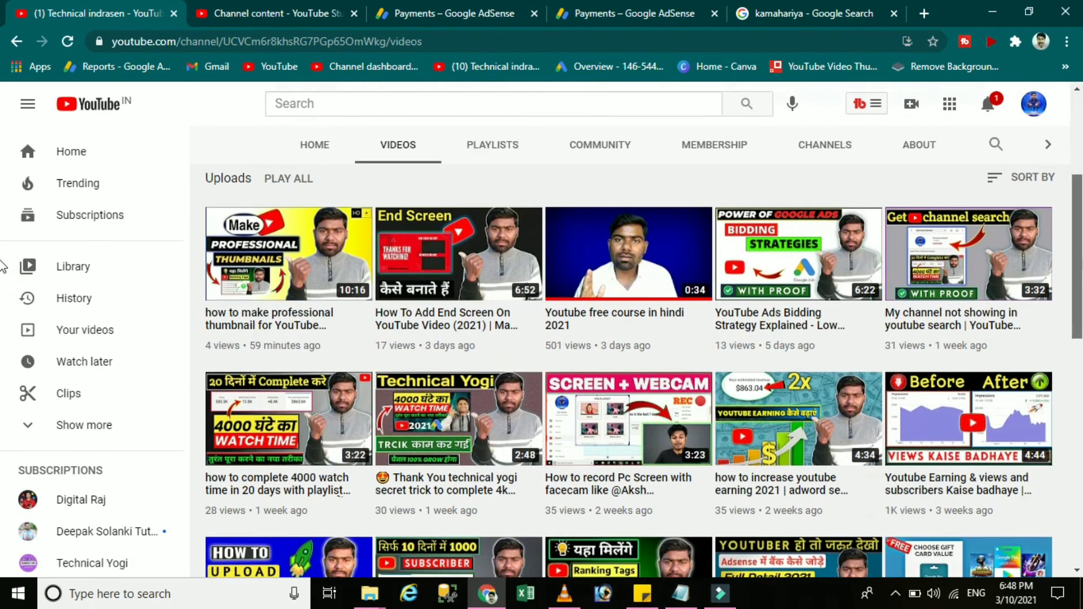
scroll(2, 316, down, 1)
scroll(2, 271, up, 6)
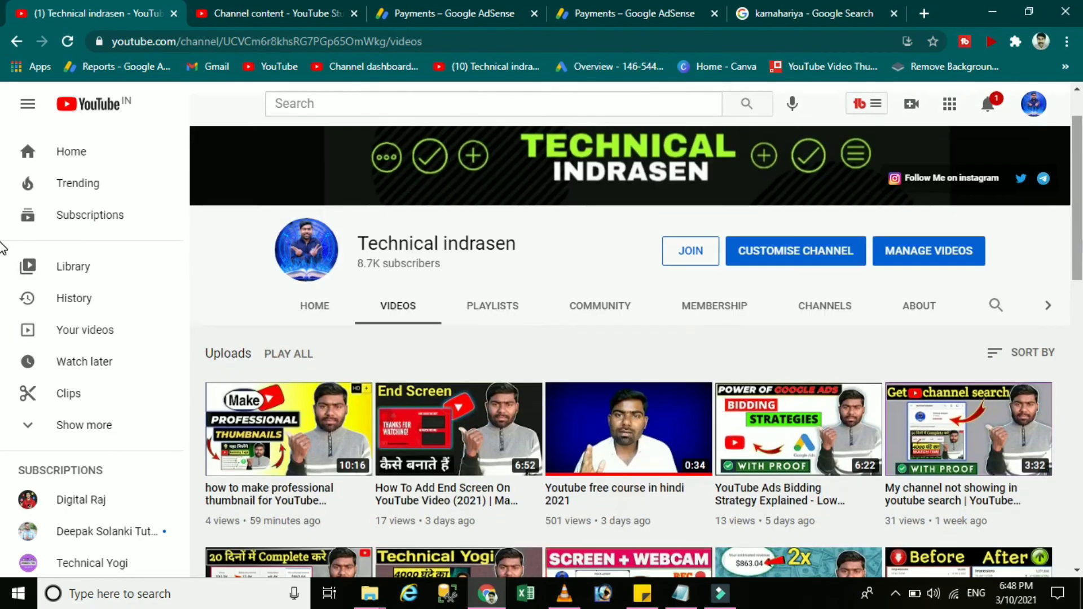